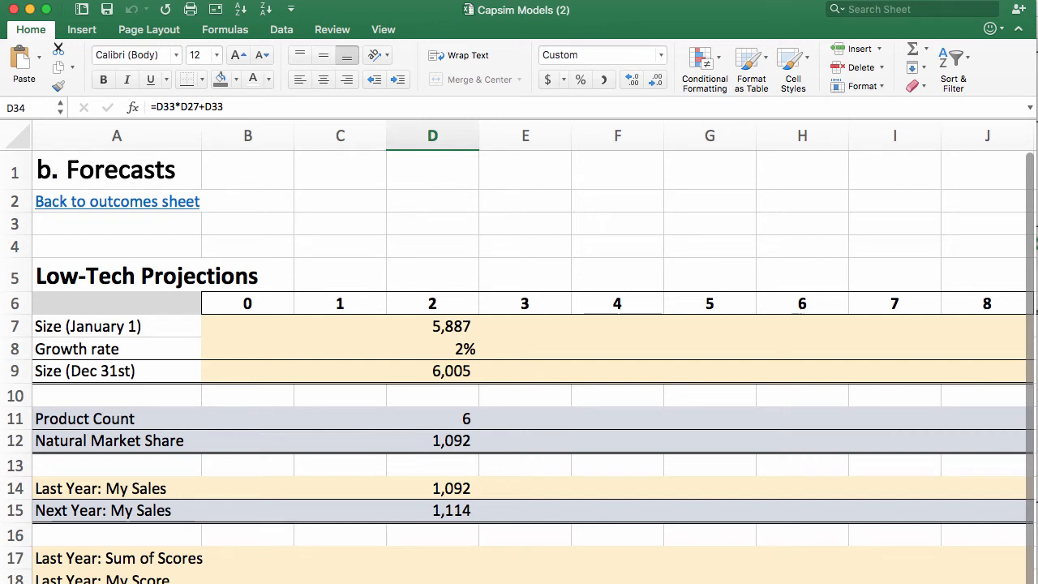
Step: Widen the Capsim Models spreadsheet window by dragging its edge
drag(1036, 582, 1035, 583)
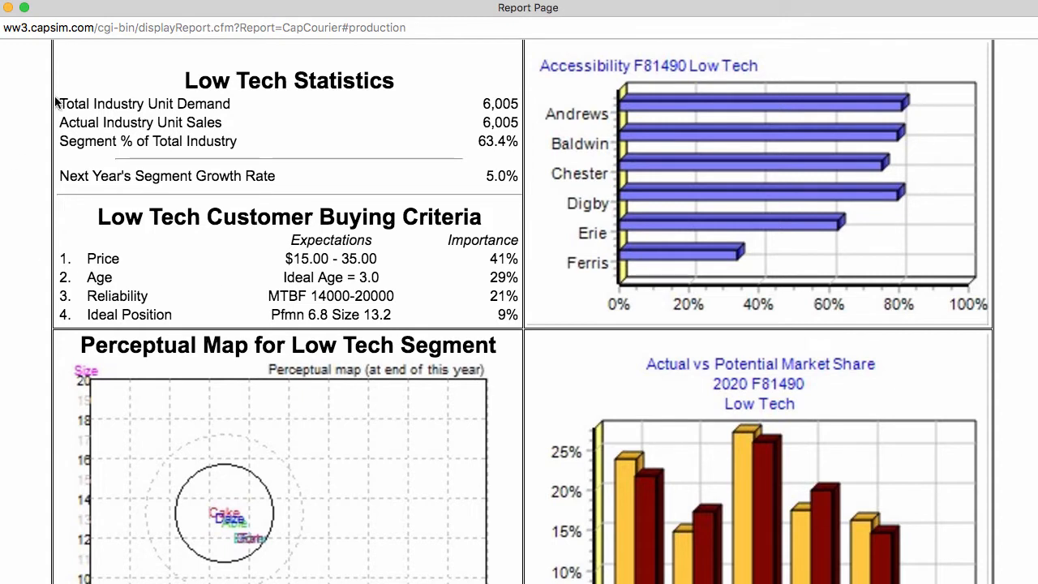
Step: Highlight the segment statistics and pick out next year's 5.0% growth rate
drag(58, 101, 521, 163)
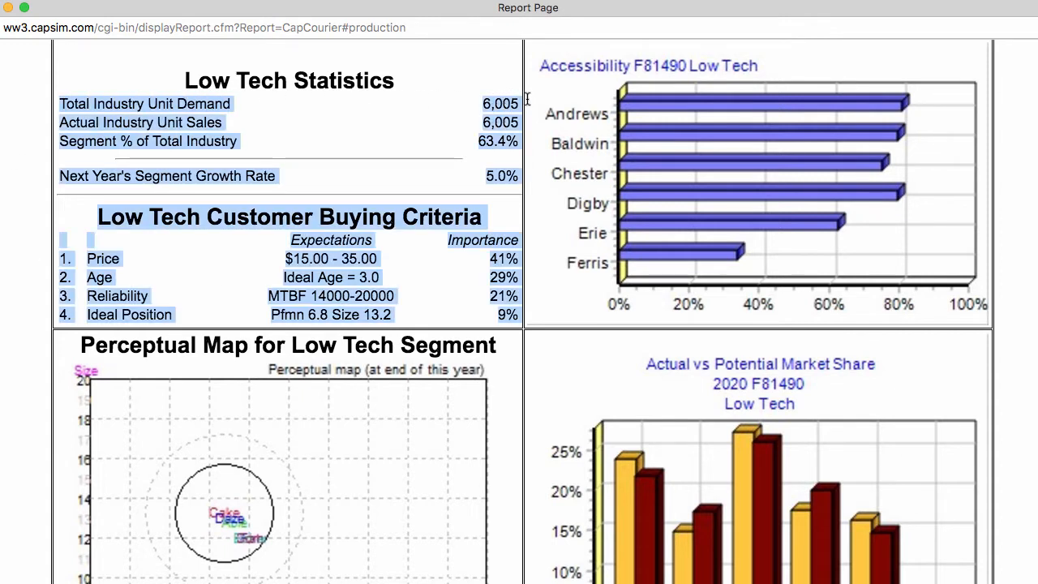
drag(519, 173, 450, 175)
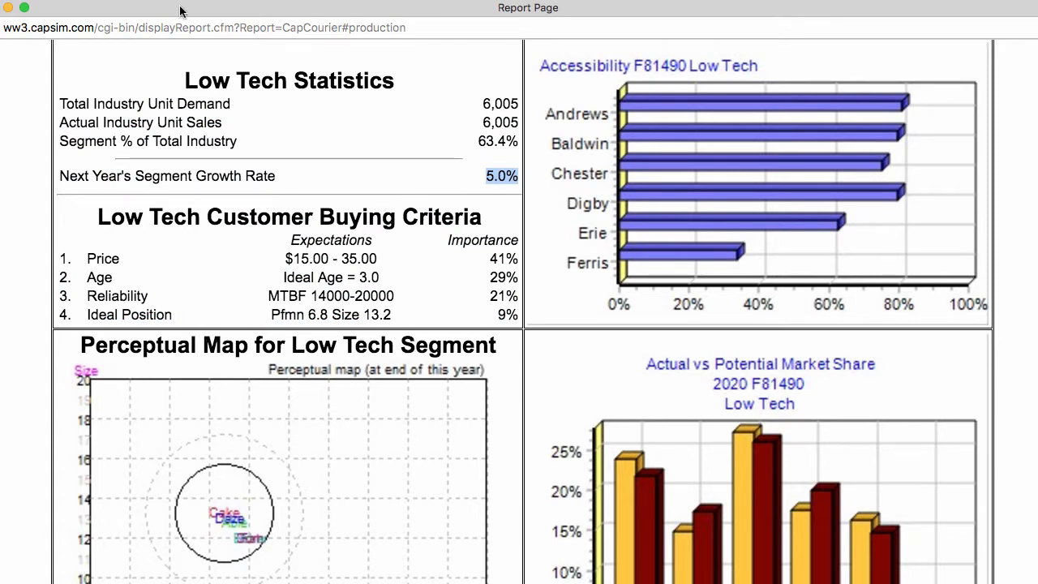
Step: Enter January 1 size 6,005 in D7 and growth rate 5 in D8
click(13, 142)
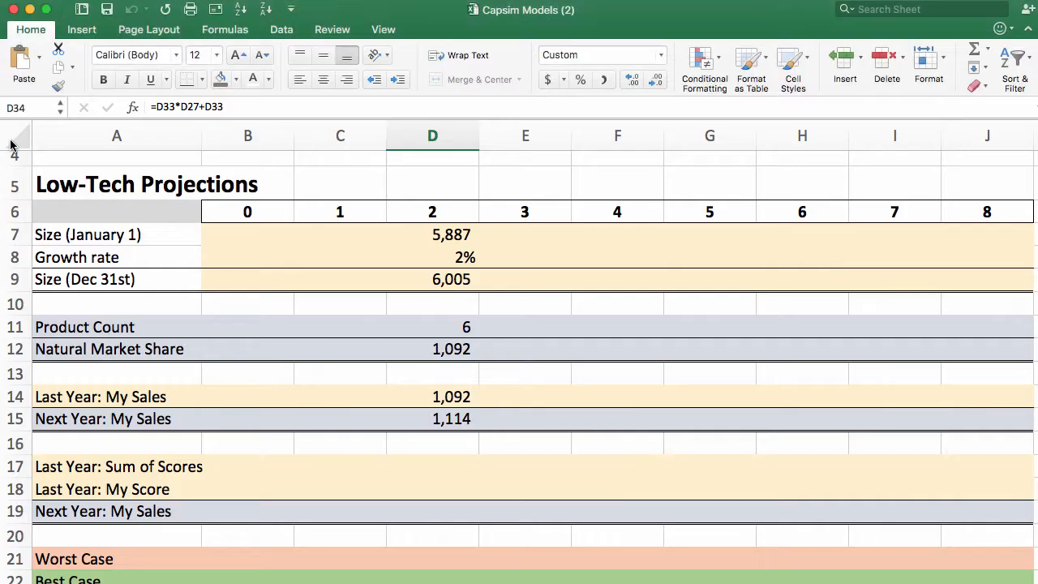
click(424, 228)
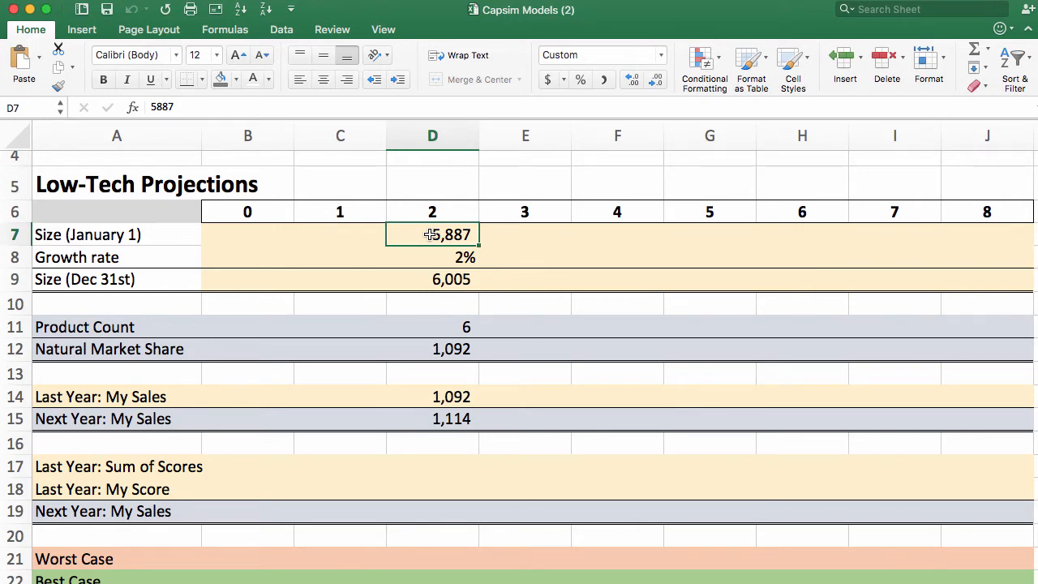
mouse_move(618, 24)
mouse_down()
mouse_move(608, 323)
mouse_move(607, 287)
mouse_up()
text(6)
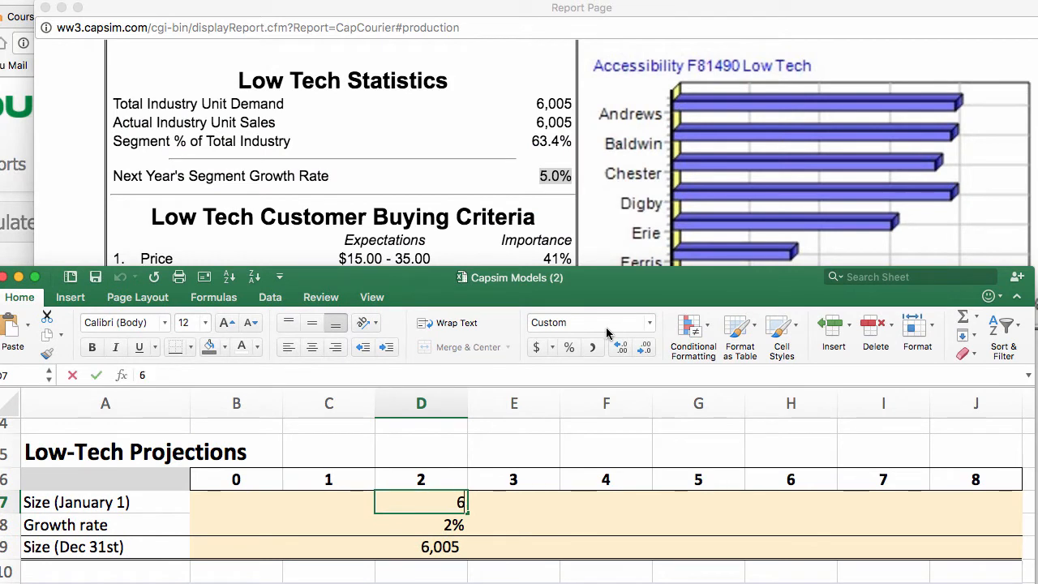
text(005)
key(Return)
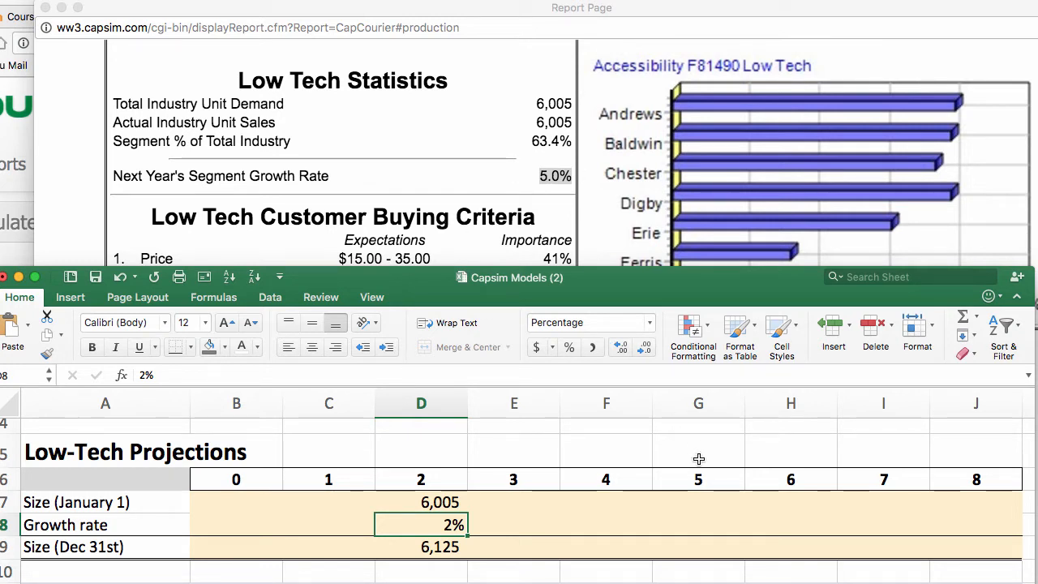
text(5)
key(Return)
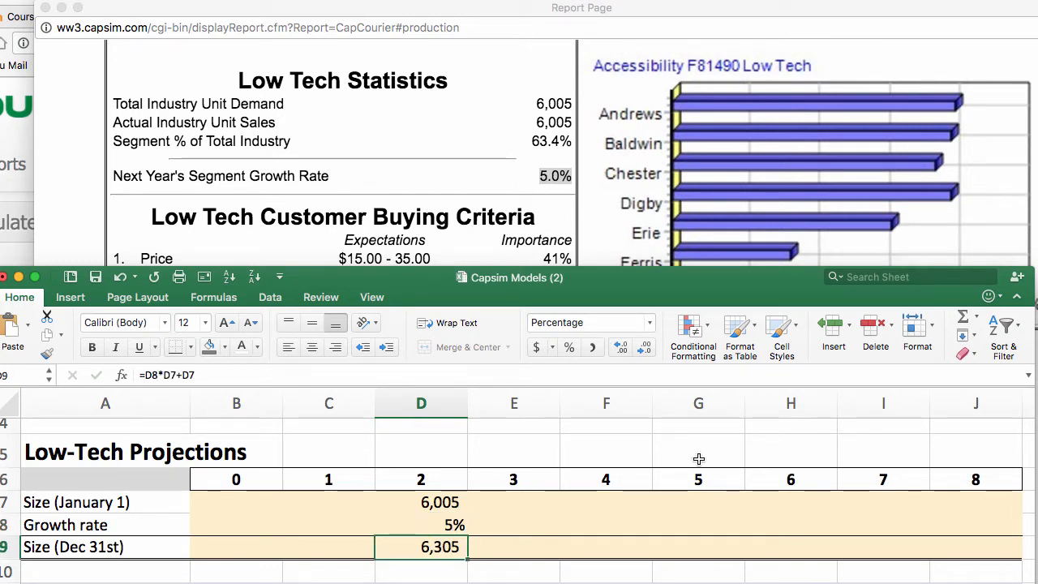
Step: Review the Dec 31st size formula in D9, now 6,305, and the cells feeding it
key(F2)
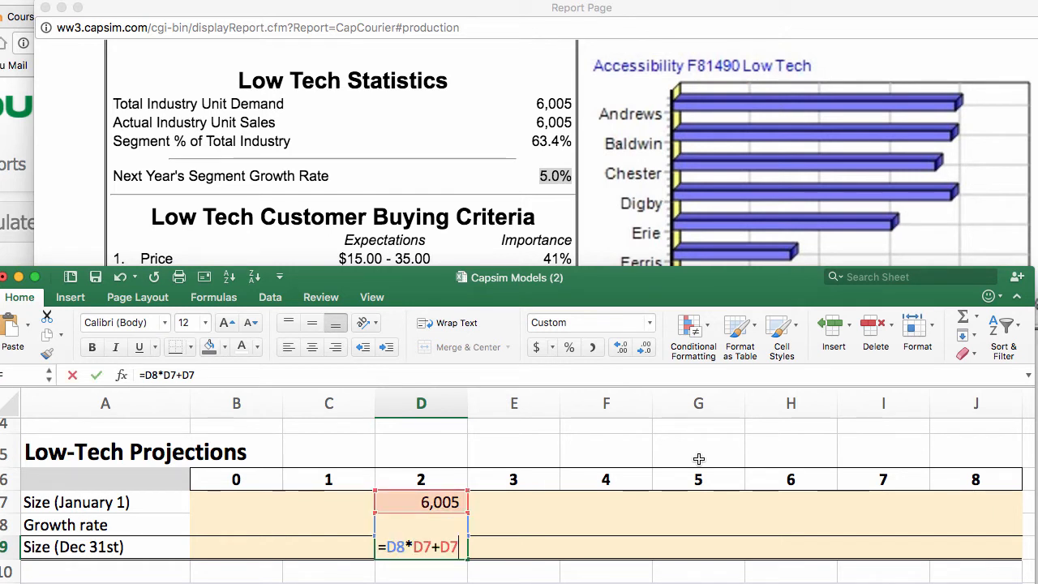
key(Escape)
key(Up)
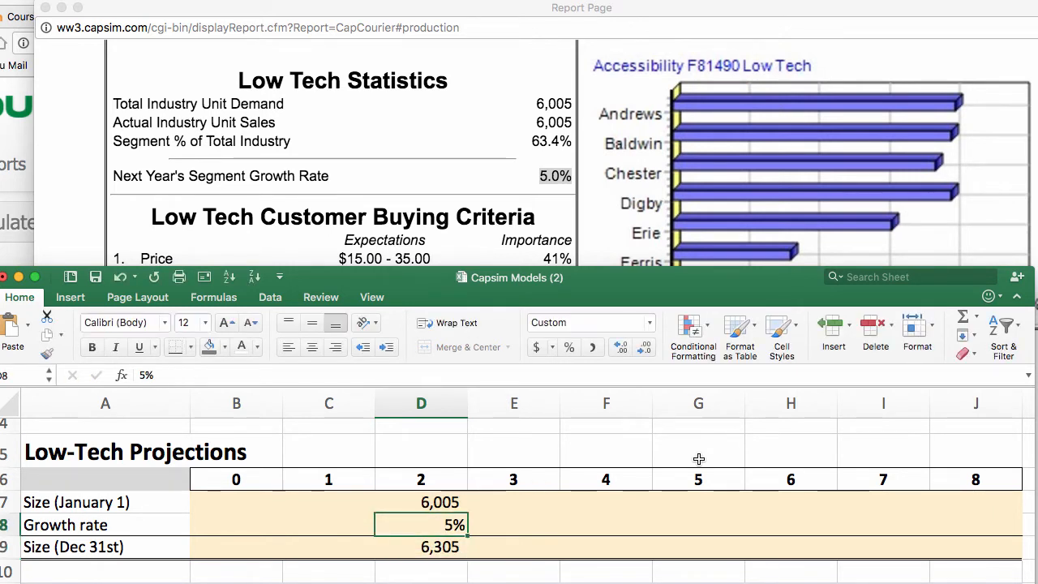
key(Up)
key(Down)
key(Up)
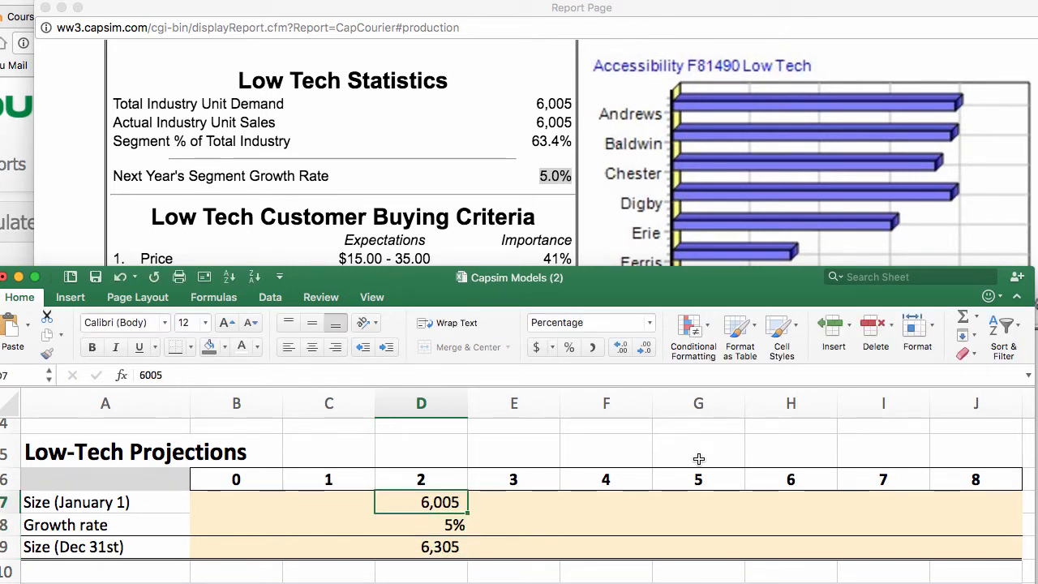
key(Down)
key(Up)
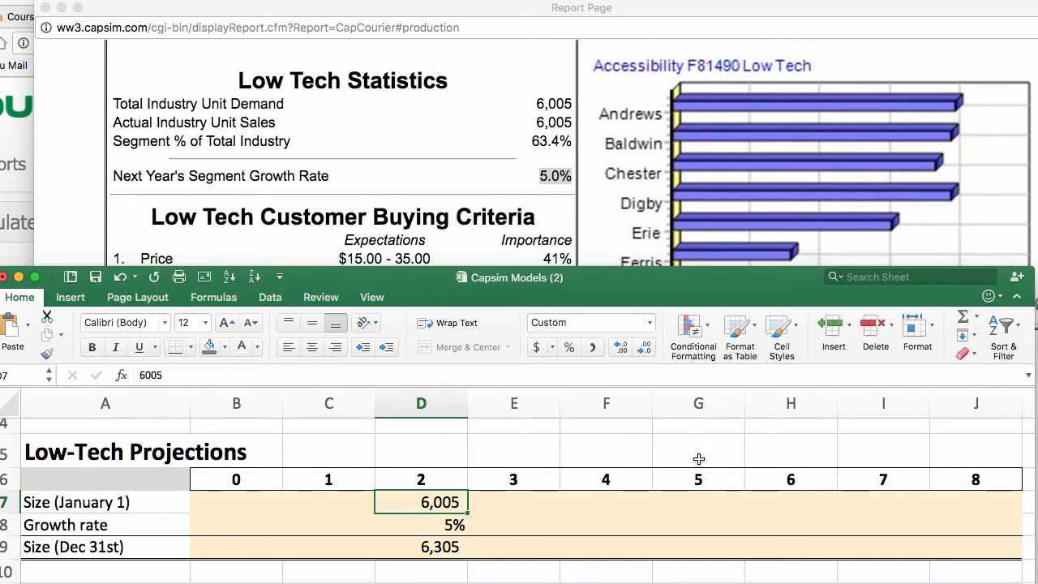
key(Down)
key(Down)
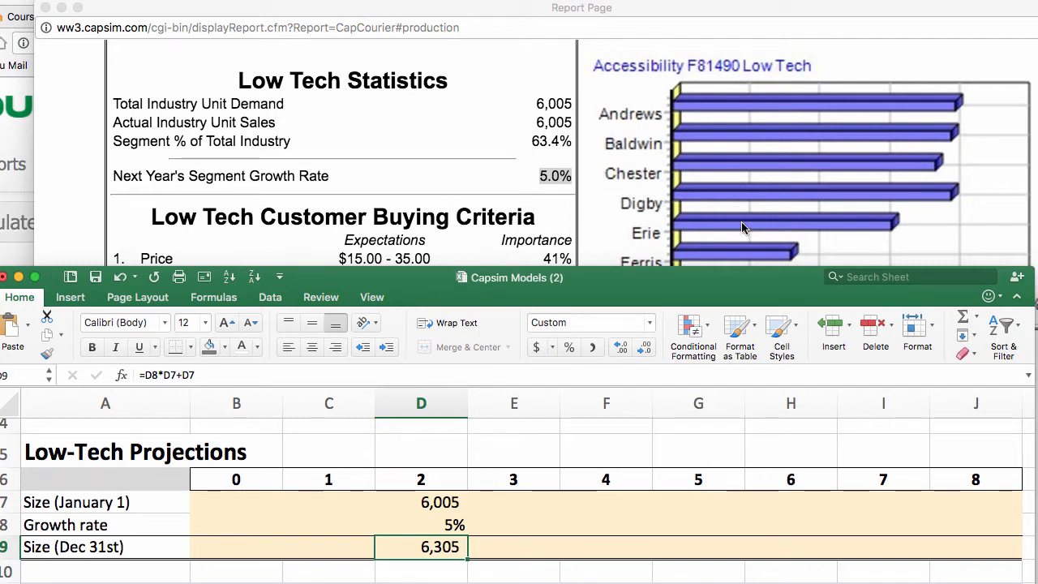
Step: Bring the Capsim Courier report forward to view the Top Products in Low Tech table
click(555, 178)
scroll(584, 304, down, 2)
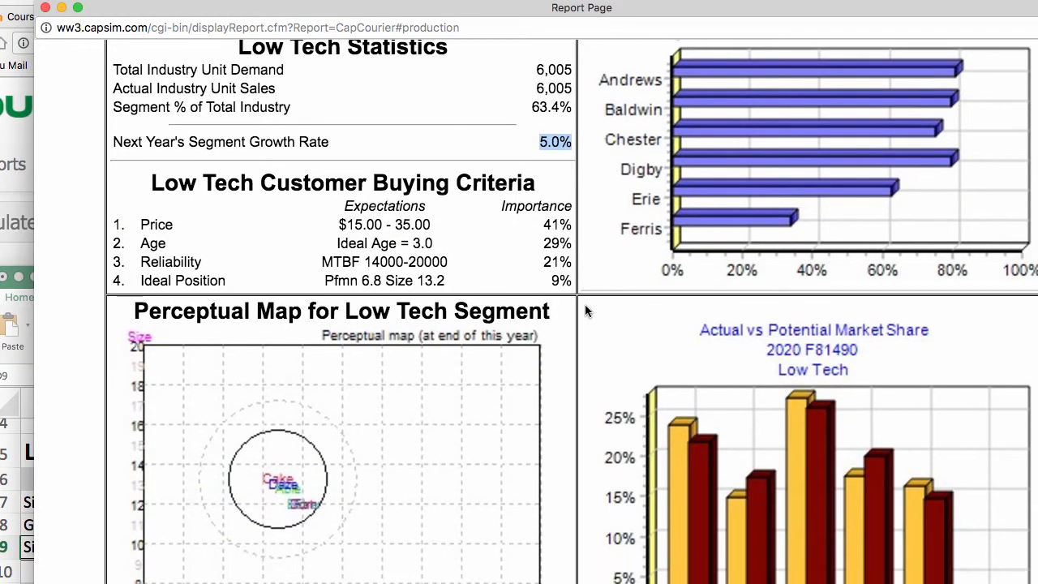
scroll(584, 304, down, 2)
scroll(585, 304, down, 5)
scroll(585, 304, down, 2)
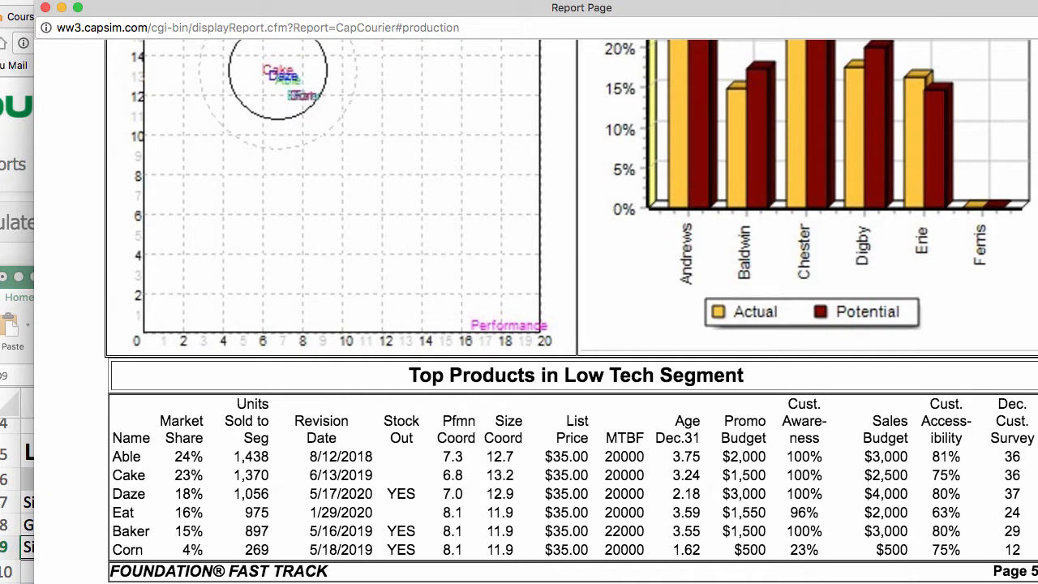
Step: Enter a product count of 6 in D11 of the projections sheet
key(super+Tab)
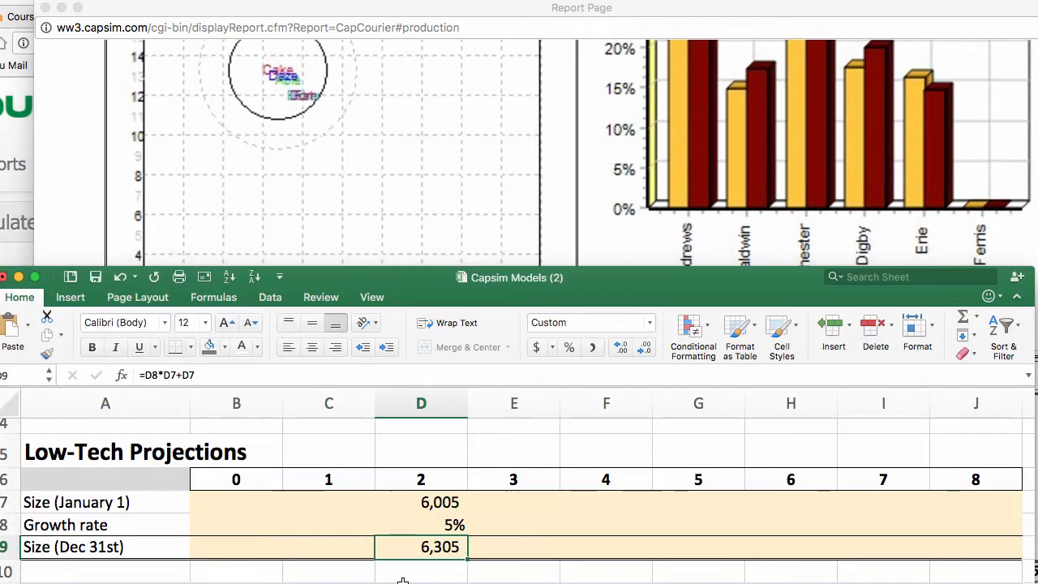
scroll(402, 577, down, 1)
scroll(402, 577, down, 1)
scroll(403, 577, down, 2)
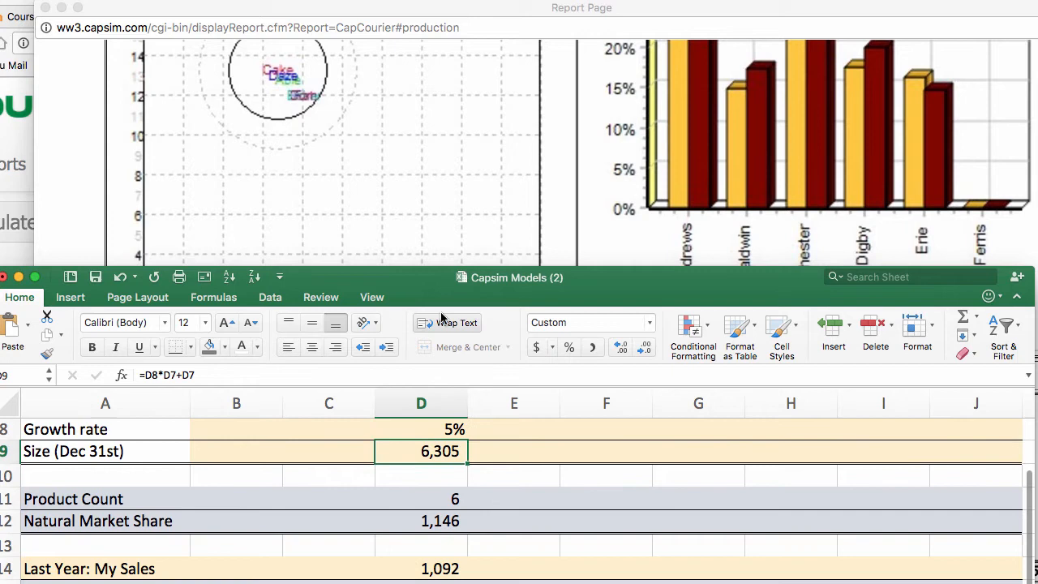
drag(442, 277, 442, 135)
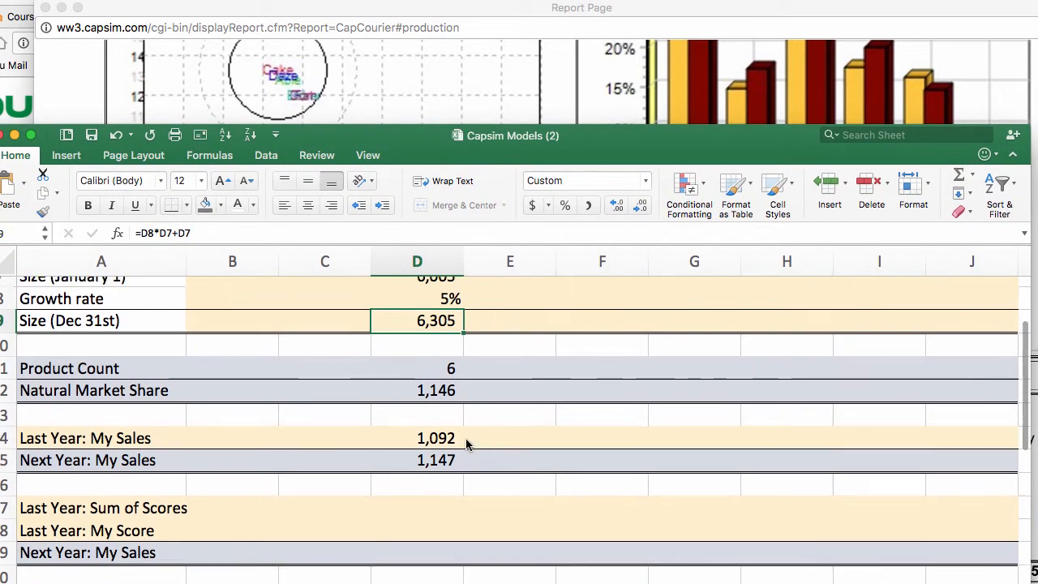
scroll(466, 444, up, 2)
click(415, 428)
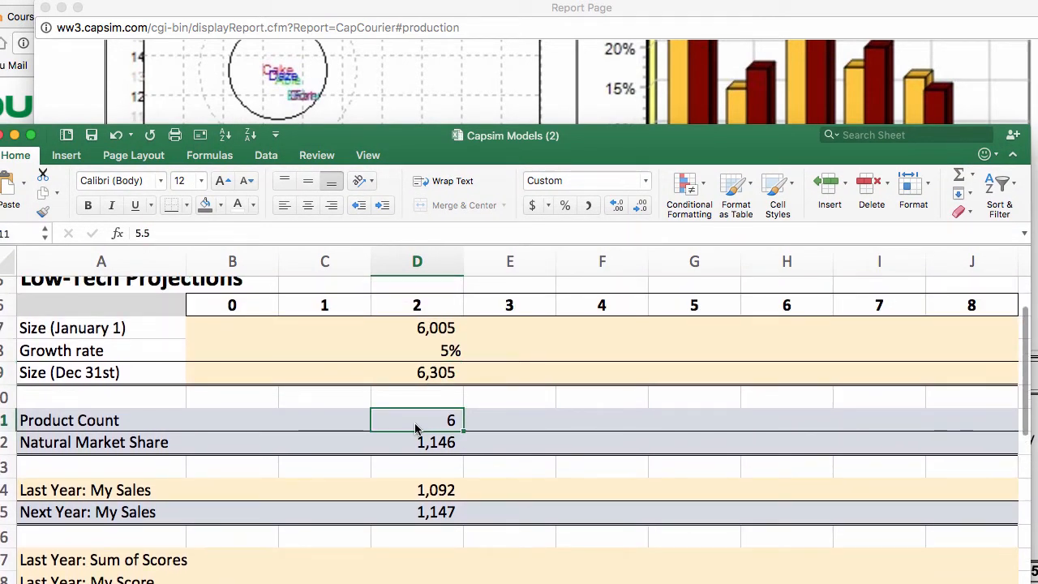
text(6)
key(Return)
click(416, 423)
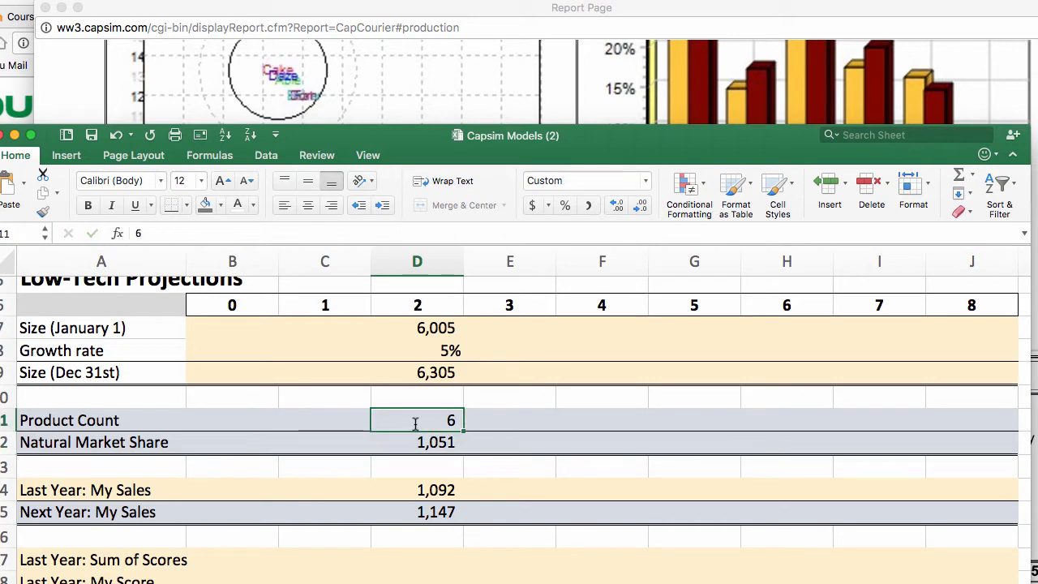
Step: Check the Natural Market Share formula =D9/D11 in D12, giving 1,051
click(408, 375)
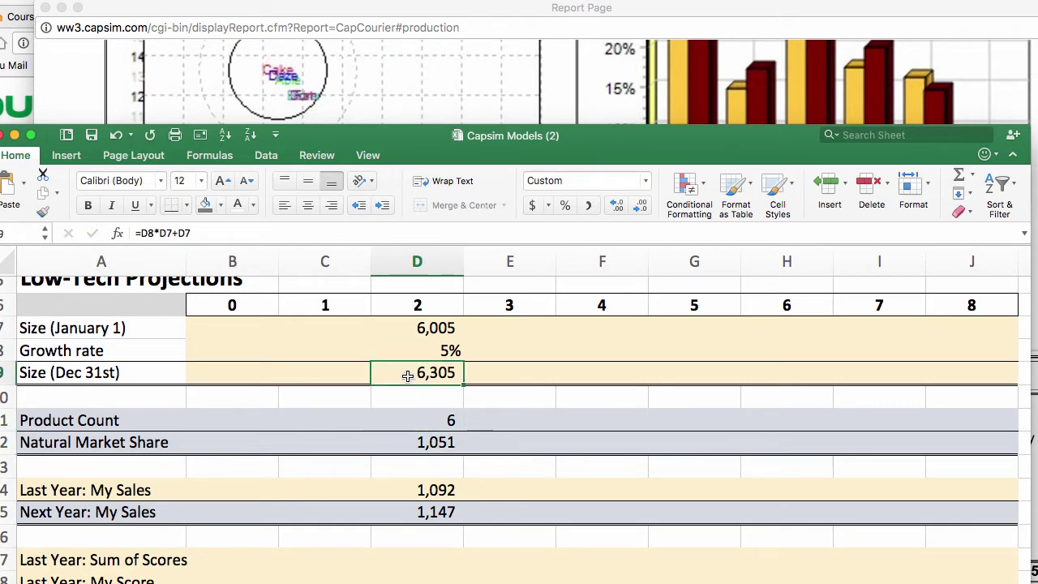
double_click(411, 425)
click(411, 443)
double_click(411, 444)
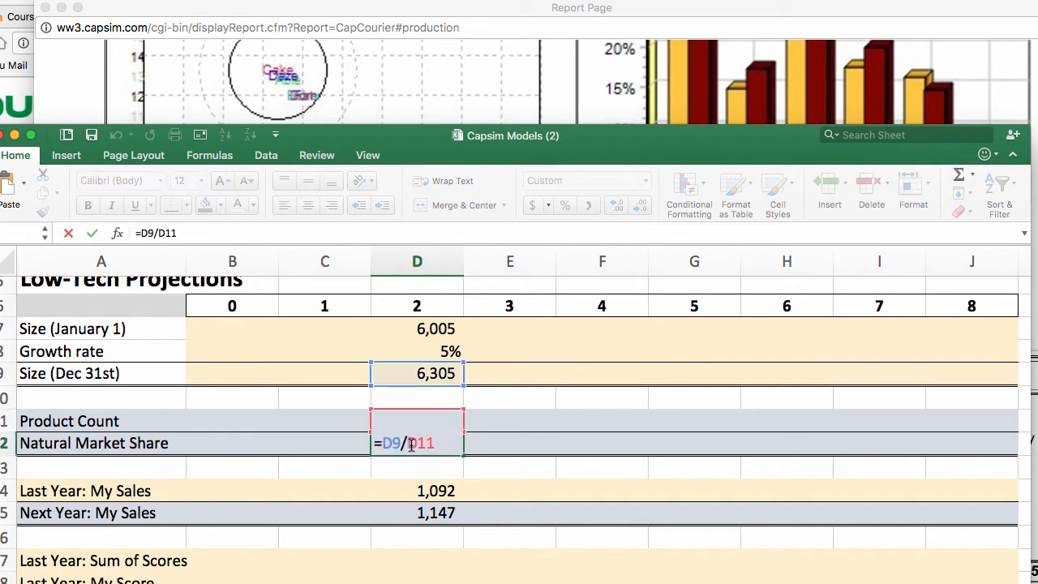
key(Return)
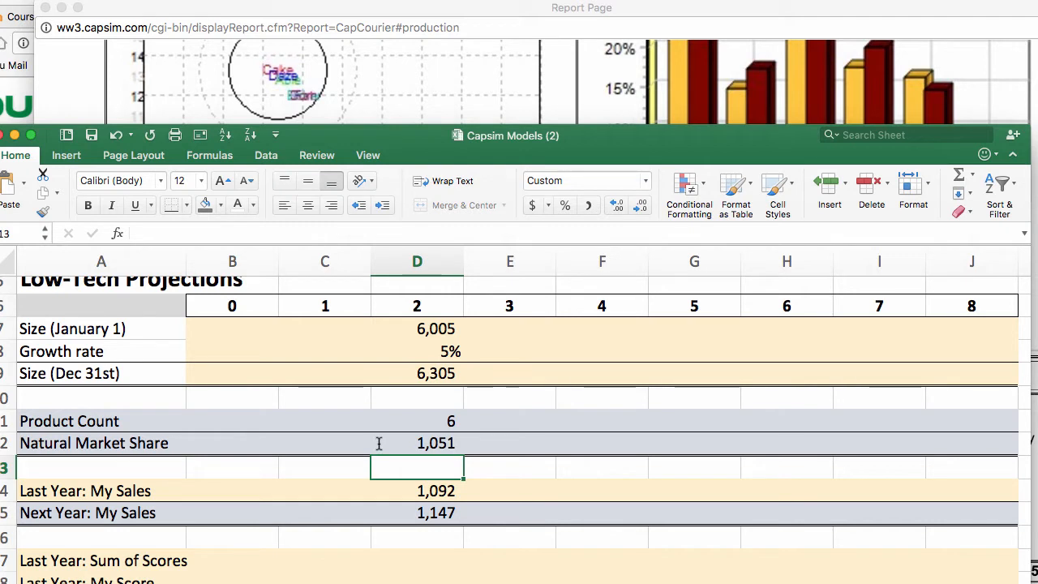
Step: Highlight Able's 24% market share and 1,438 units sold in the Capsim table, then return to Excel
click(558, 99)
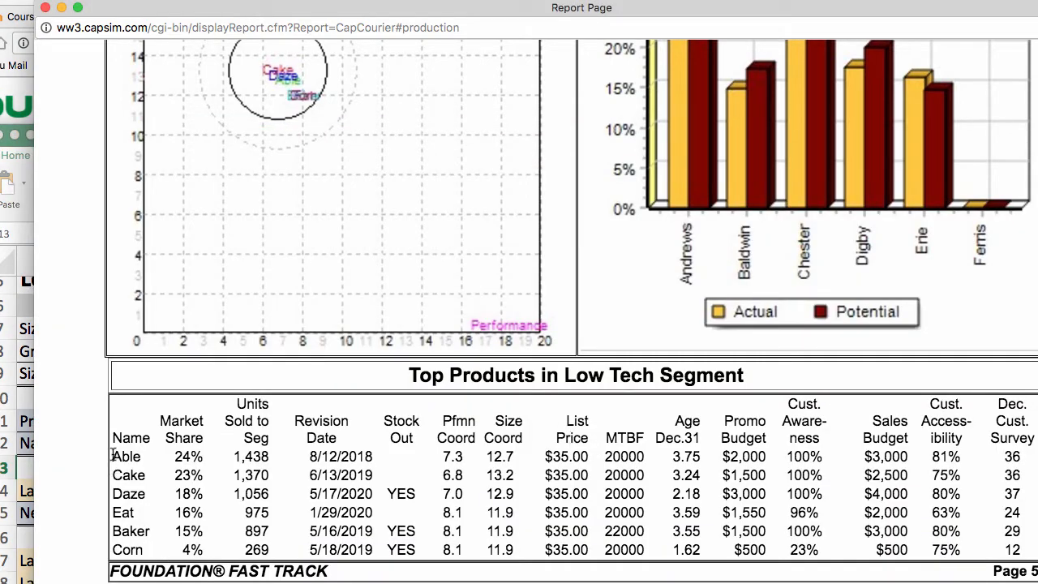
drag(114, 455, 280, 456)
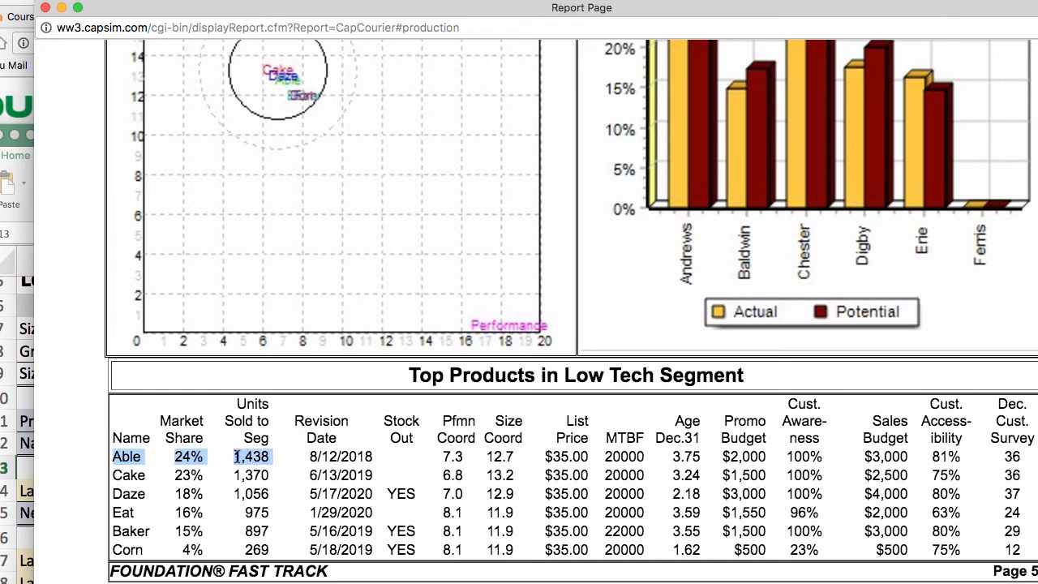
click(31, 462)
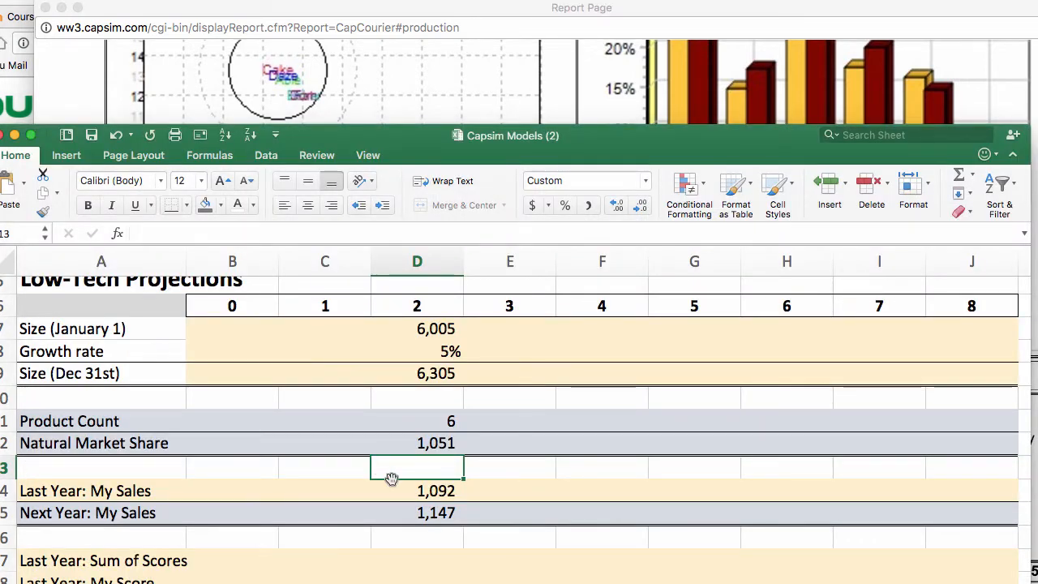
click(392, 492)
text(1,400)
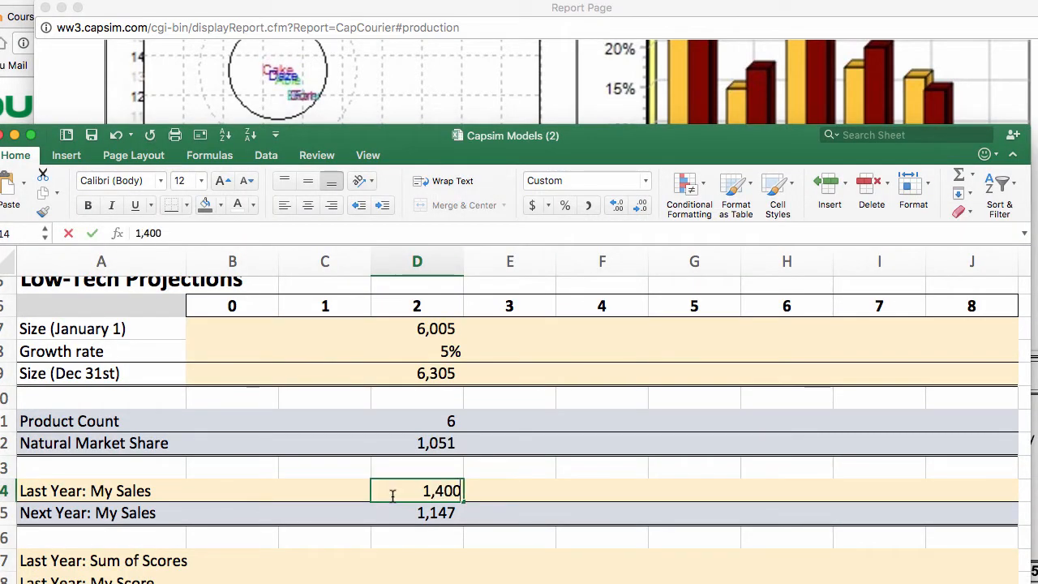
key(Return)
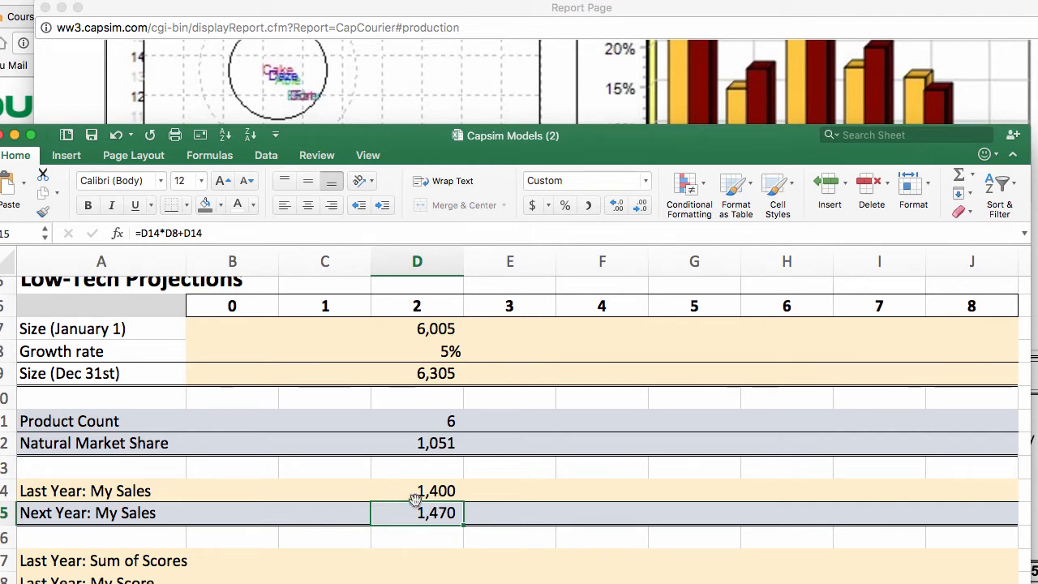
click(413, 491)
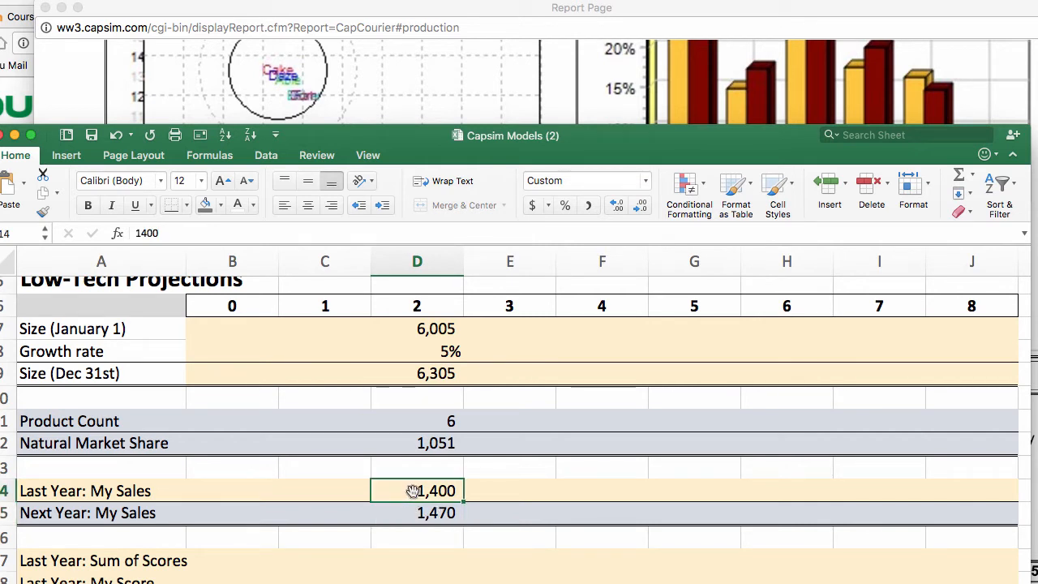
click(398, 349)
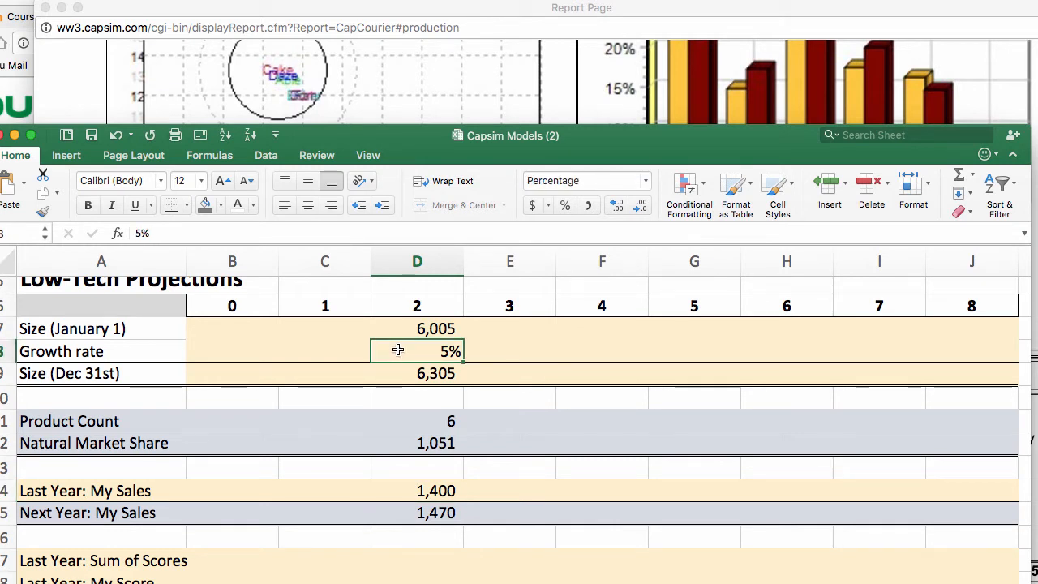
click(395, 485)
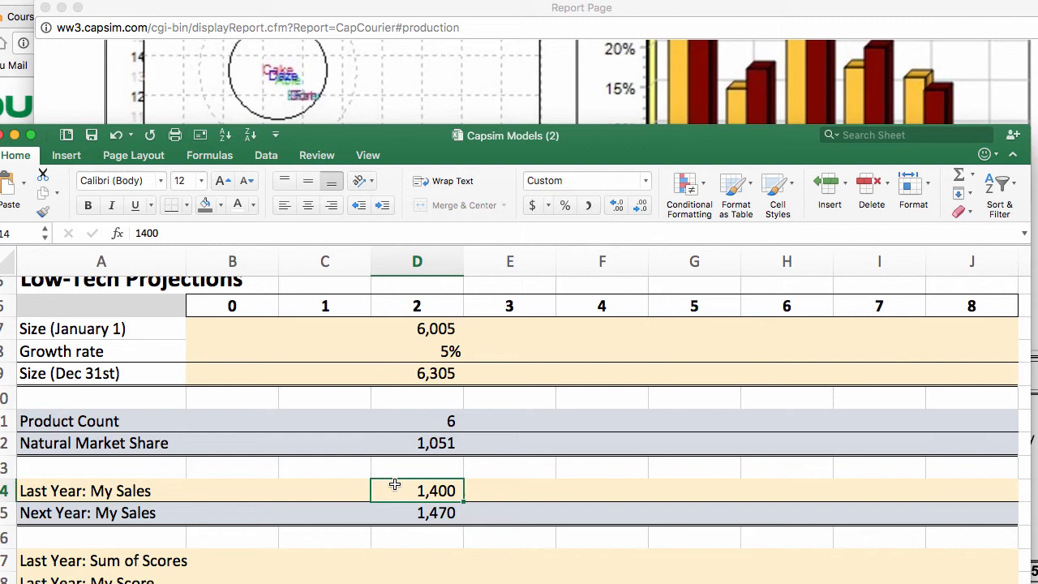
click(398, 512)
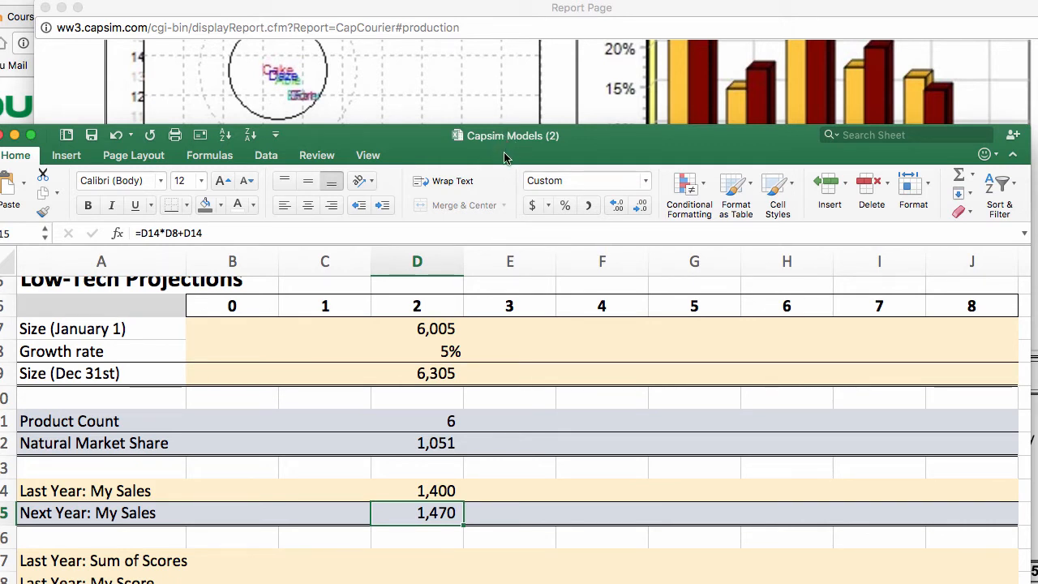
click(493, 115)
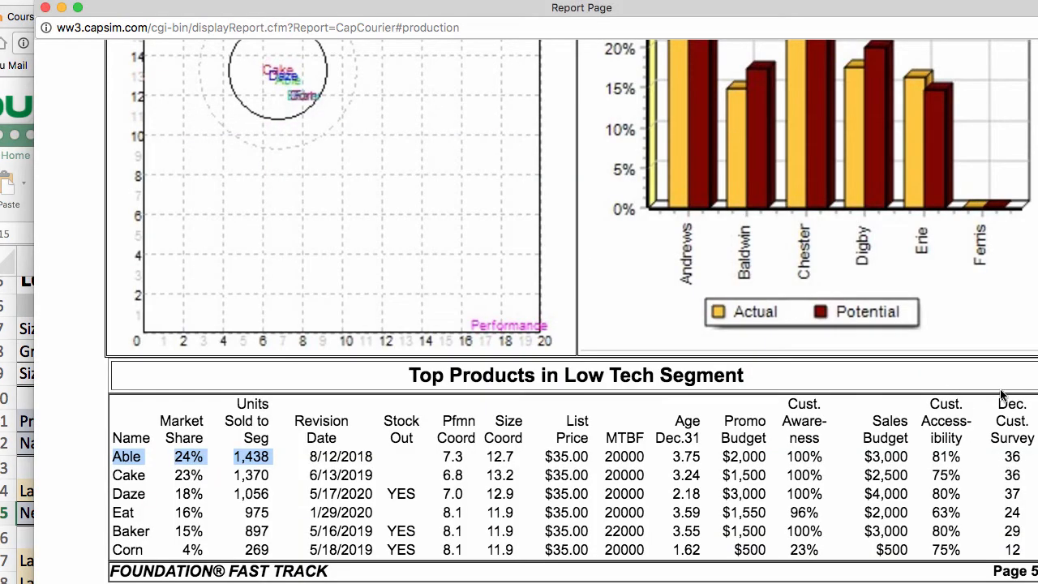
drag(998, 399, 1030, 442)
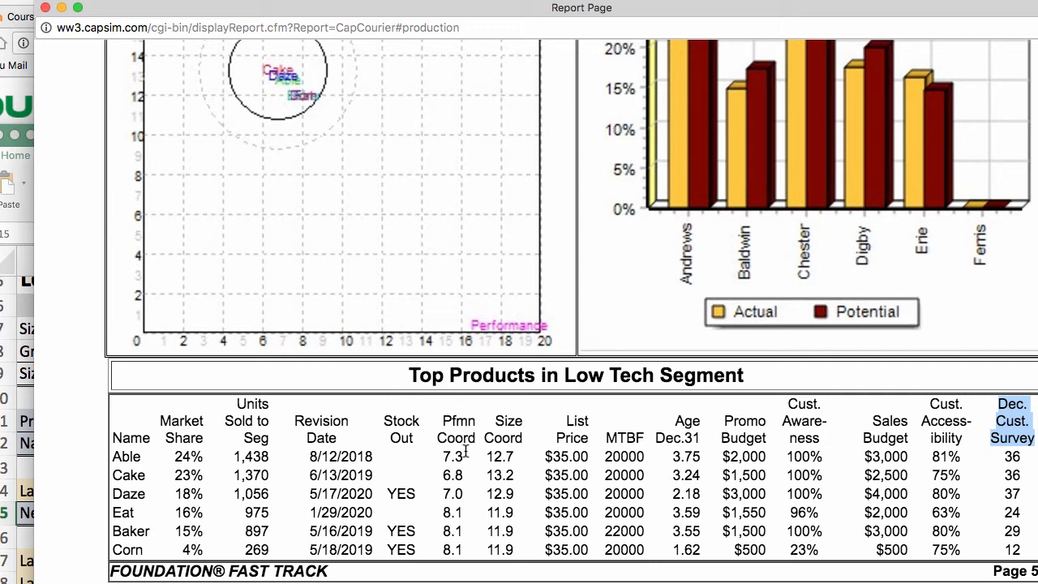
drag(442, 457, 963, 457)
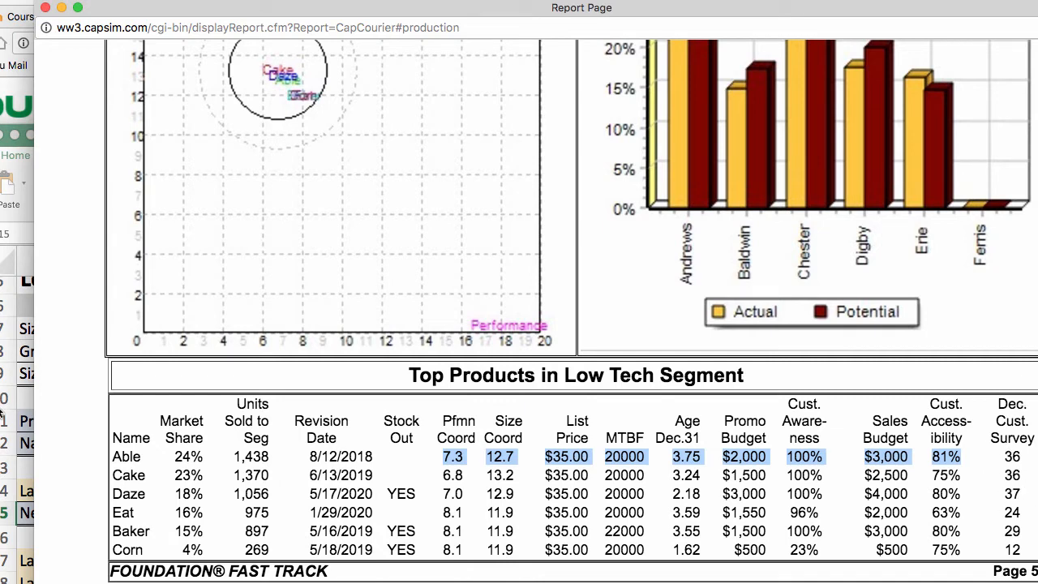
click(29, 407)
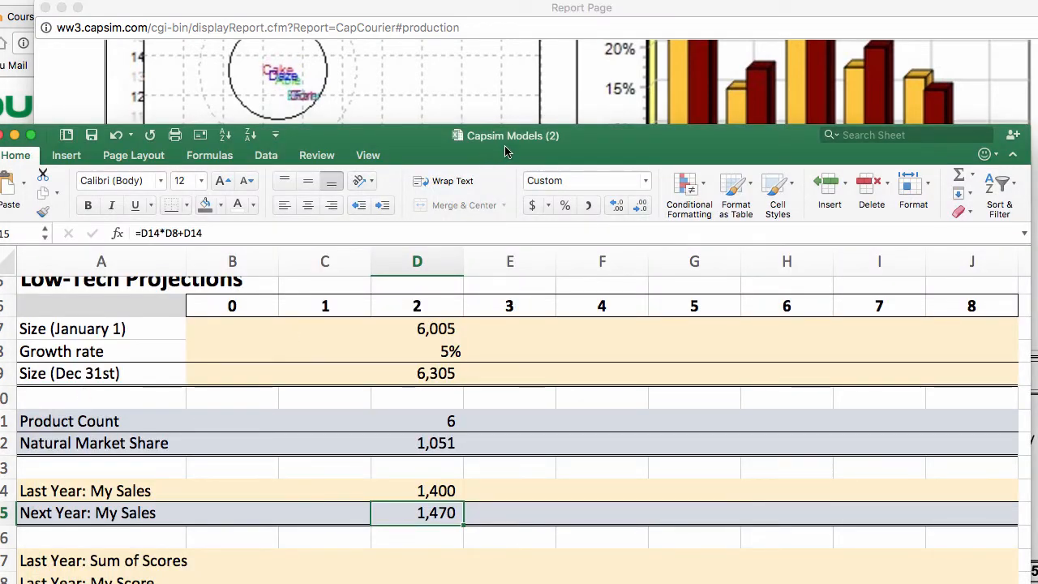
Step: Enter the score sum =36+36+37+24+29+12 in D17 and my score 36 in D18
drag(506, 150, 435, 75)
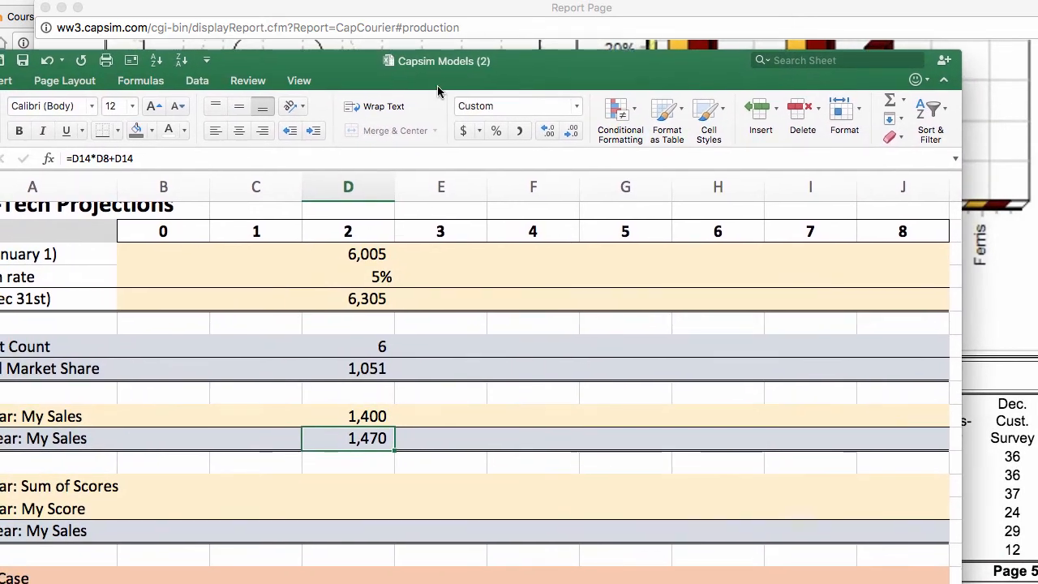
click(348, 487)
text(=)
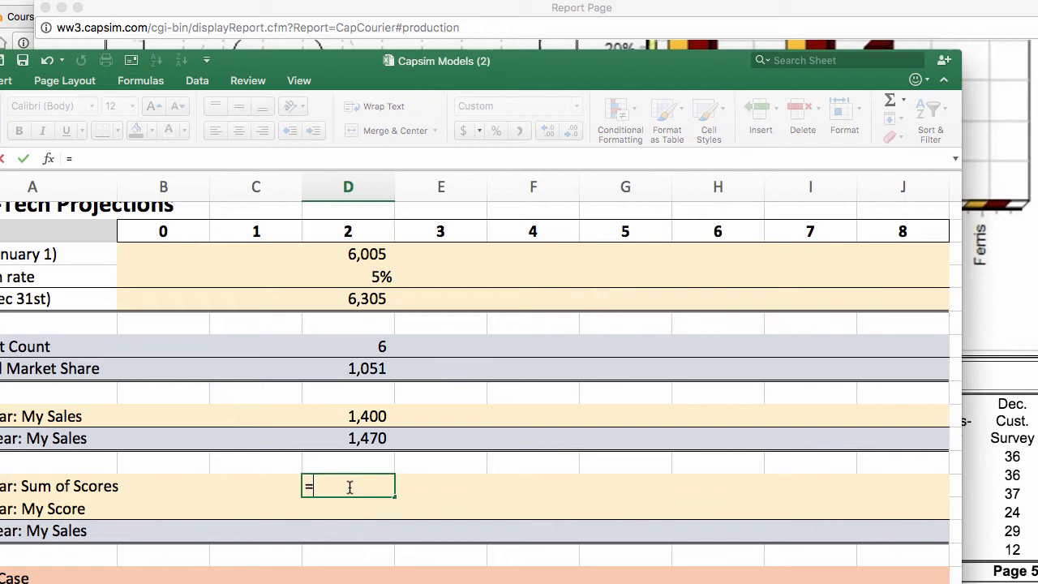
text(36+36+)
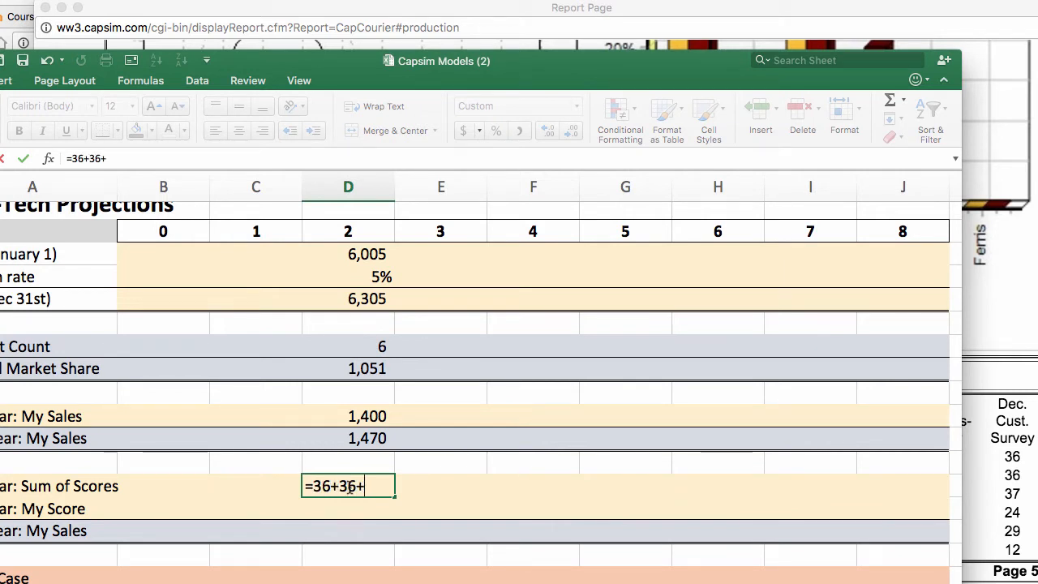
text(37+24+)
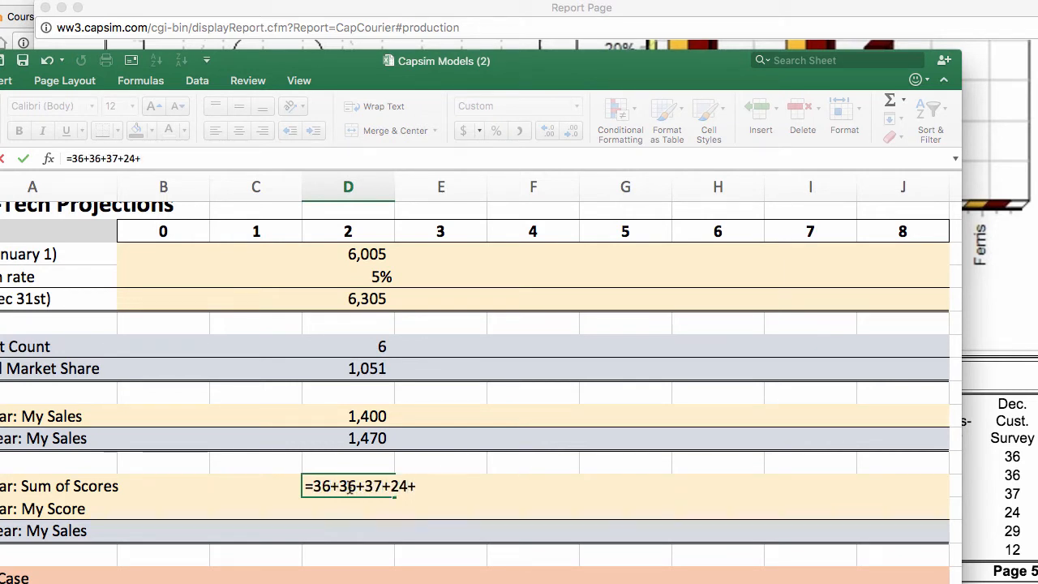
text(29+12)
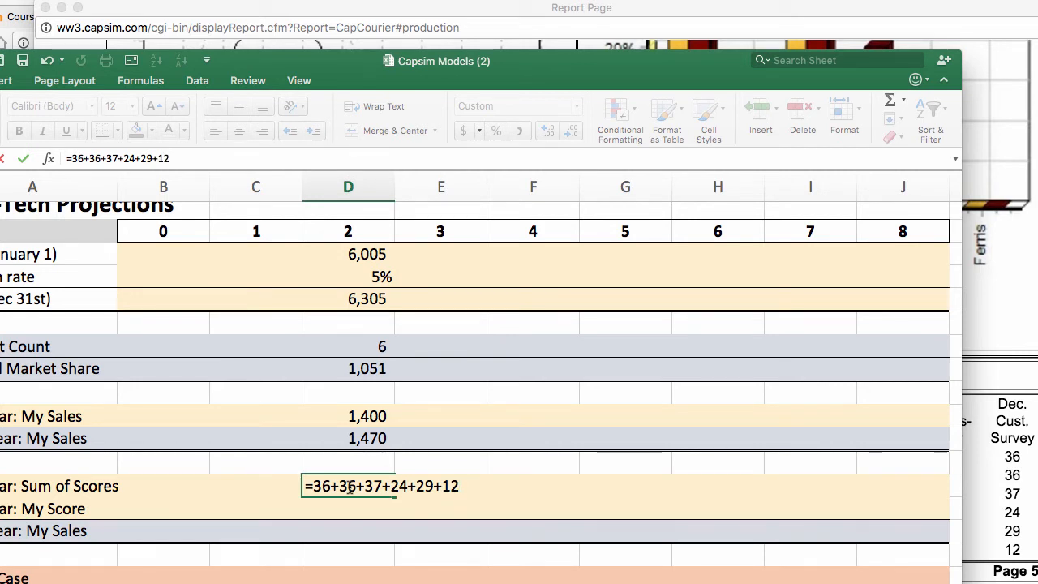
key(Return)
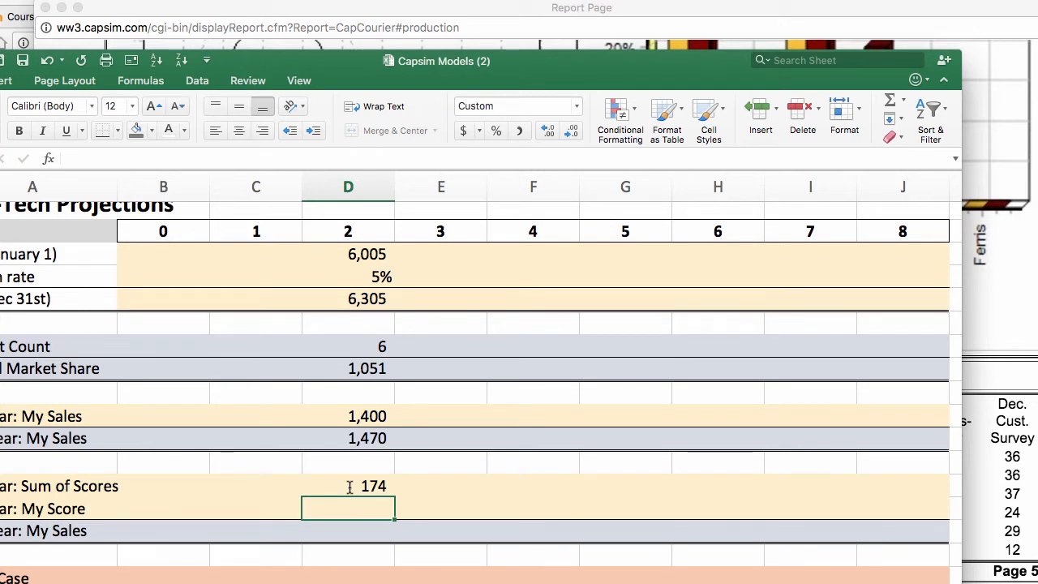
text(3)
text(6)
key(Return)
text(=)
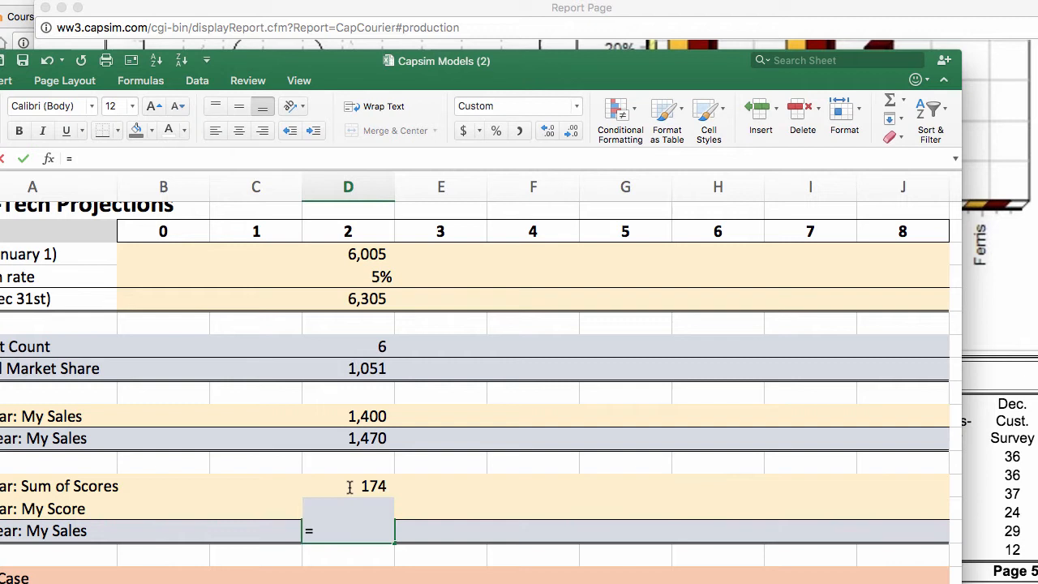
text(D18/)
Step: Build the sales forecast =D18/D17*D9 in D19, first viewed as a percentage share
click(349, 486)
key(ctrl+Return)
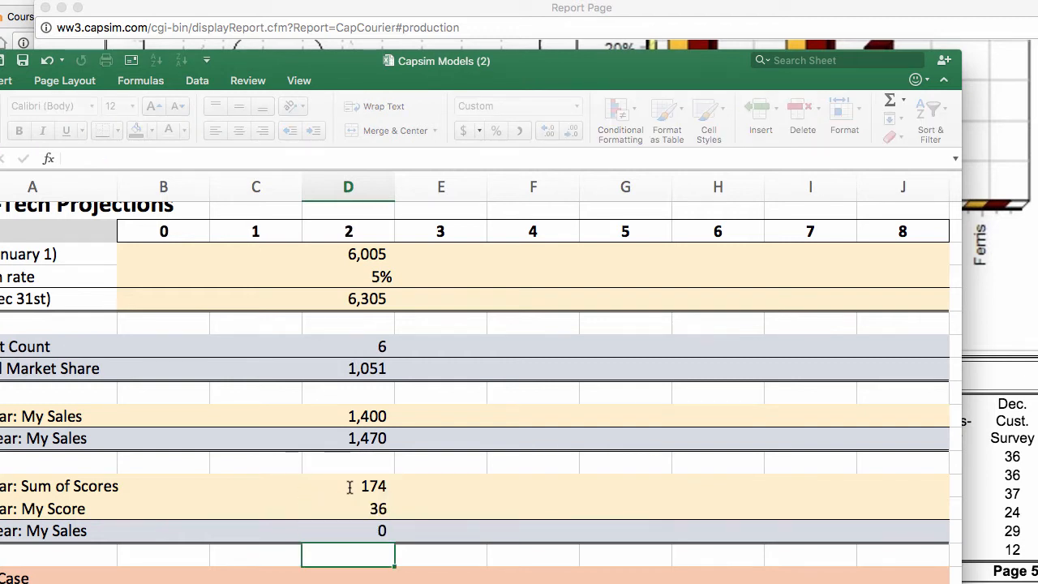
click(494, 129)
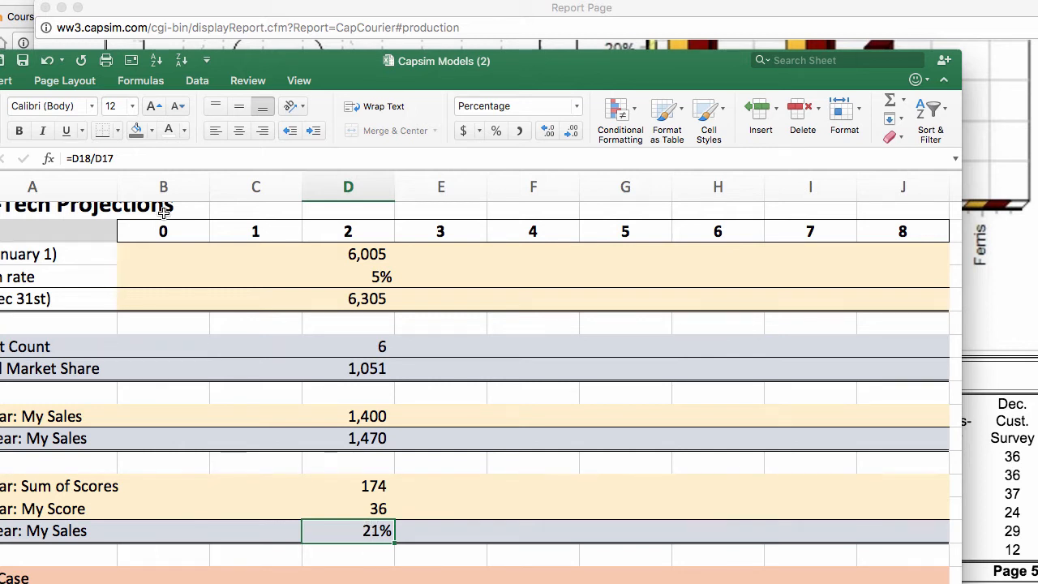
click(136, 161)
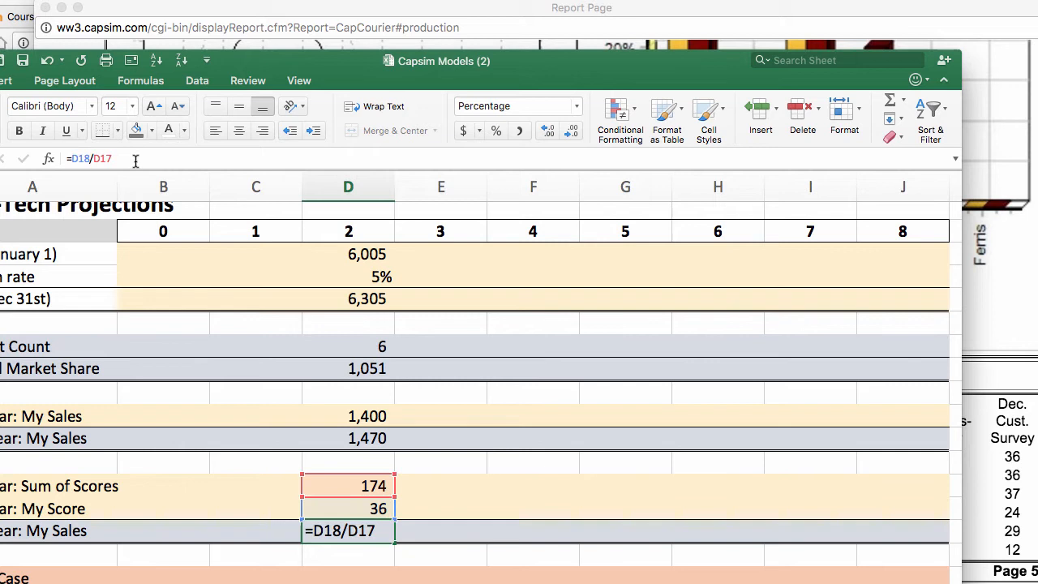
click(366, 298)
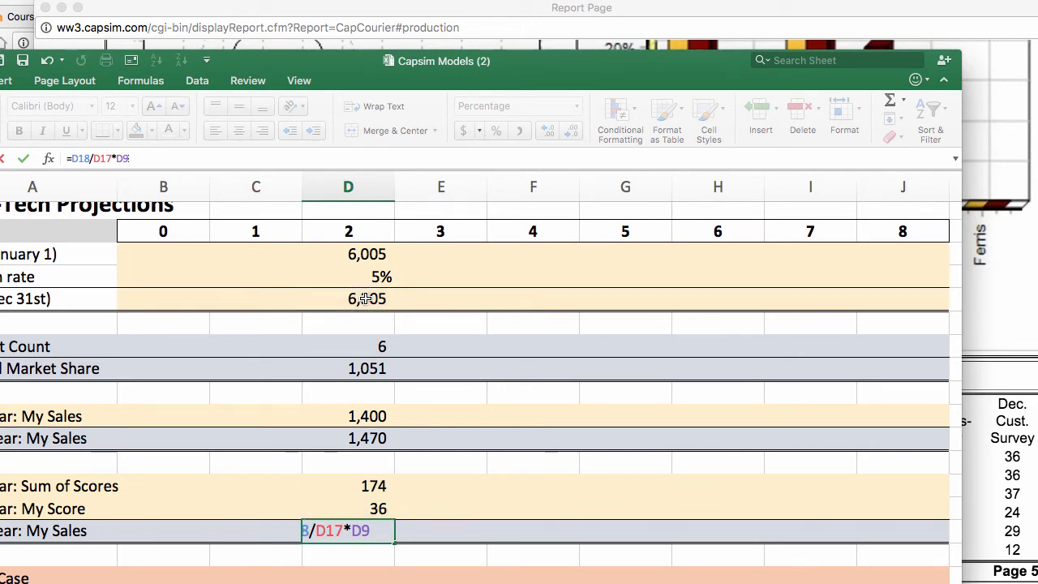
key(Return)
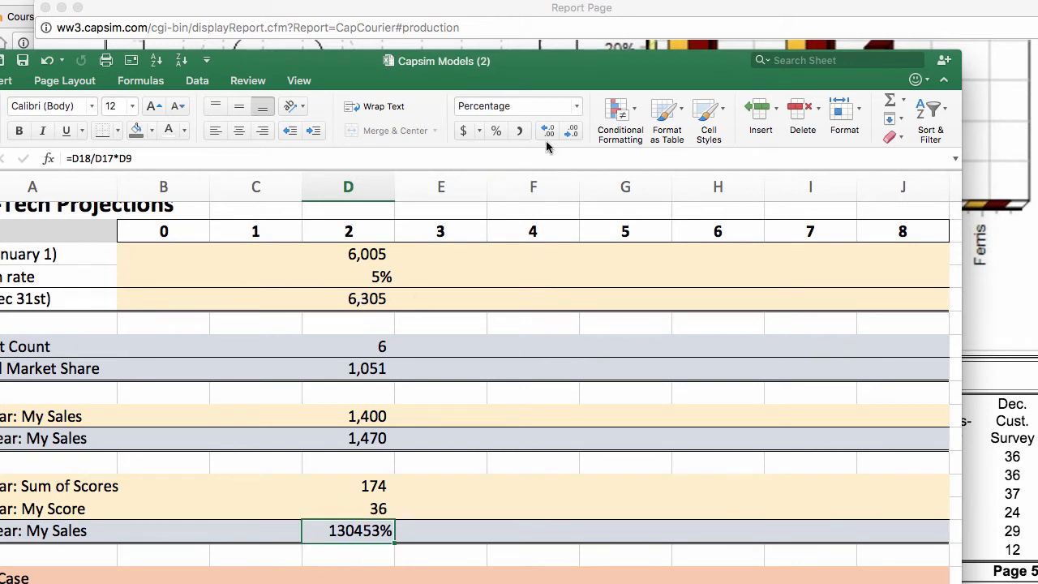
Step: Format the forecast as a whole number, showing next year's sales as 1,305
click(519, 130)
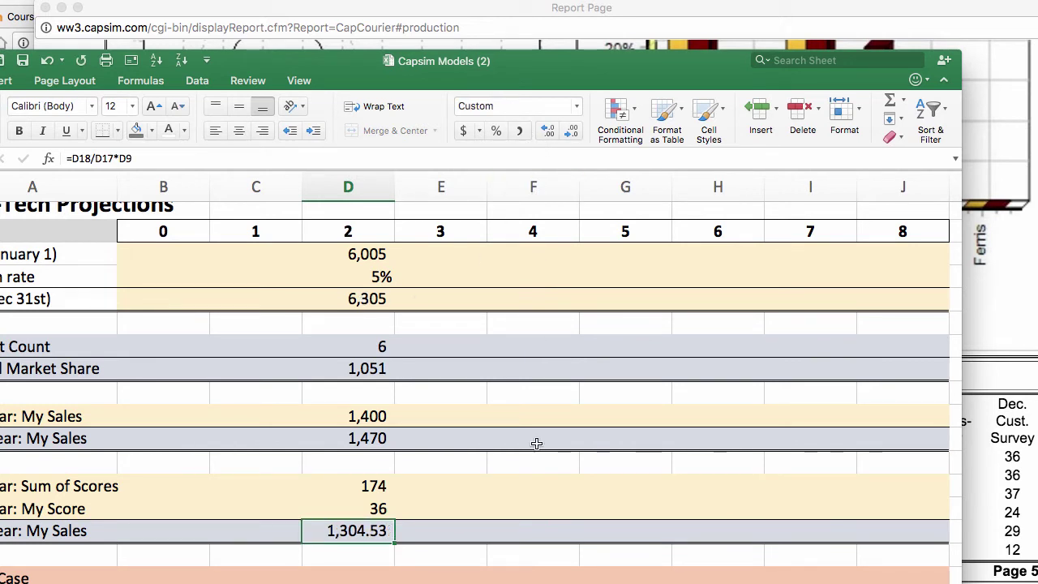
click(571, 130)
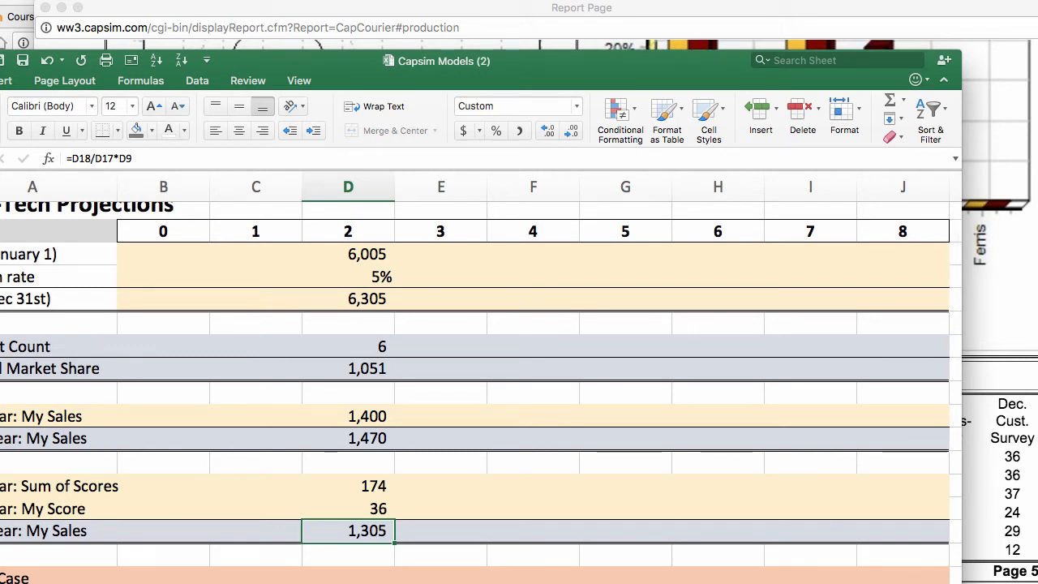
drag(484, 85, 547, 65)
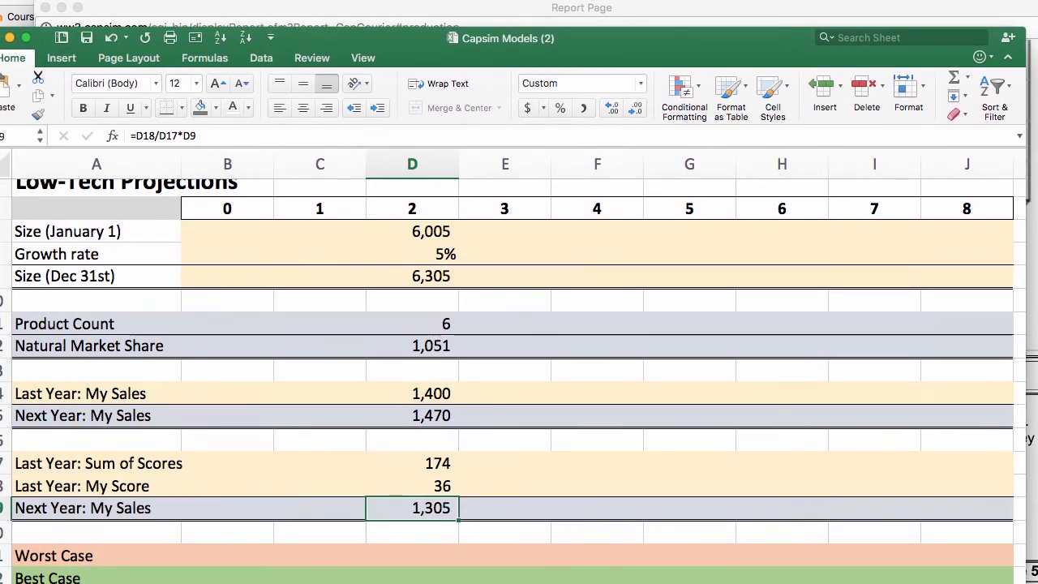
click(4, 347)
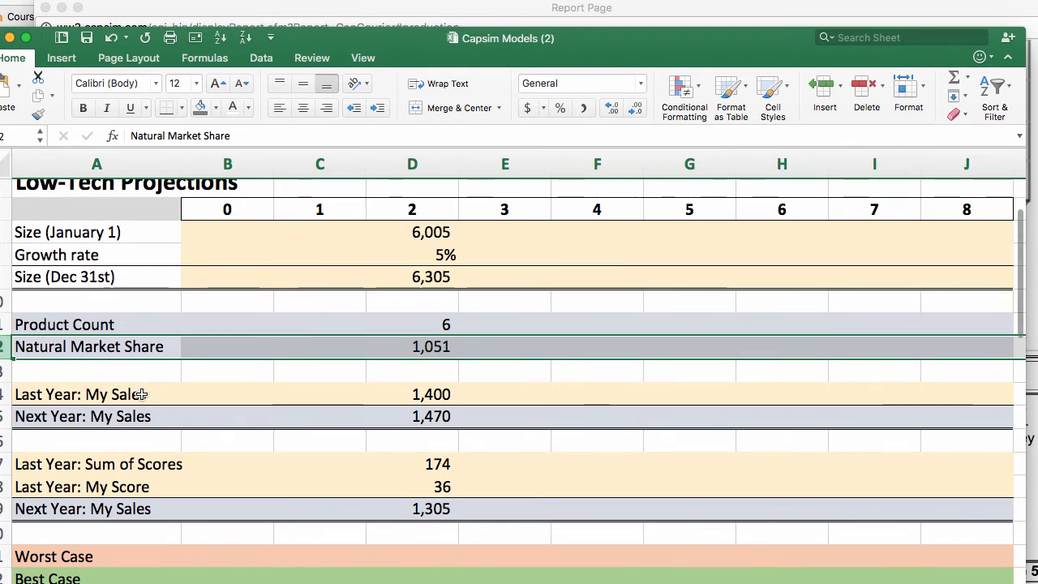
click(6, 416)
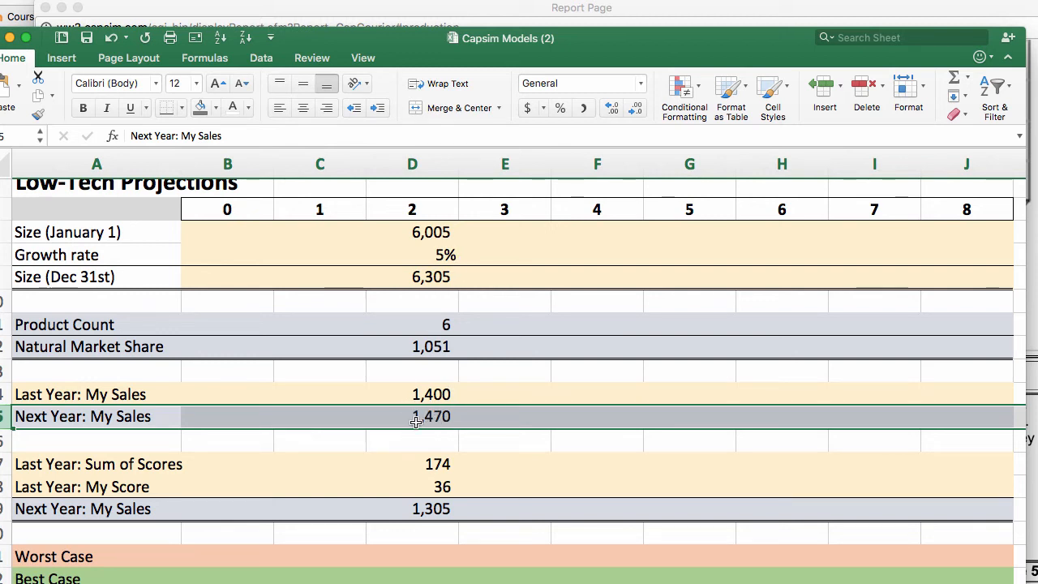
click(5, 509)
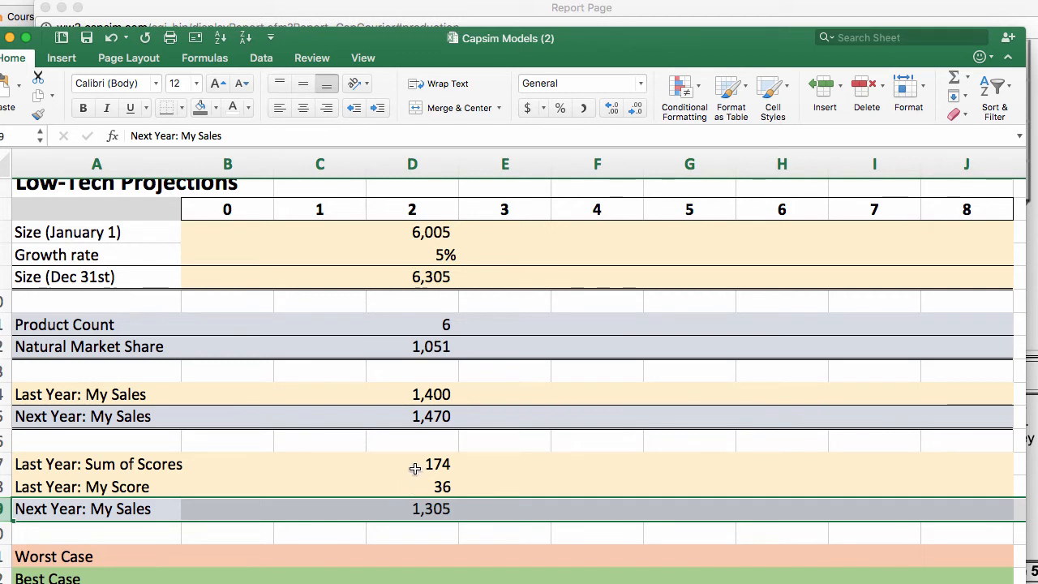
drag(704, 61, 703, 47)
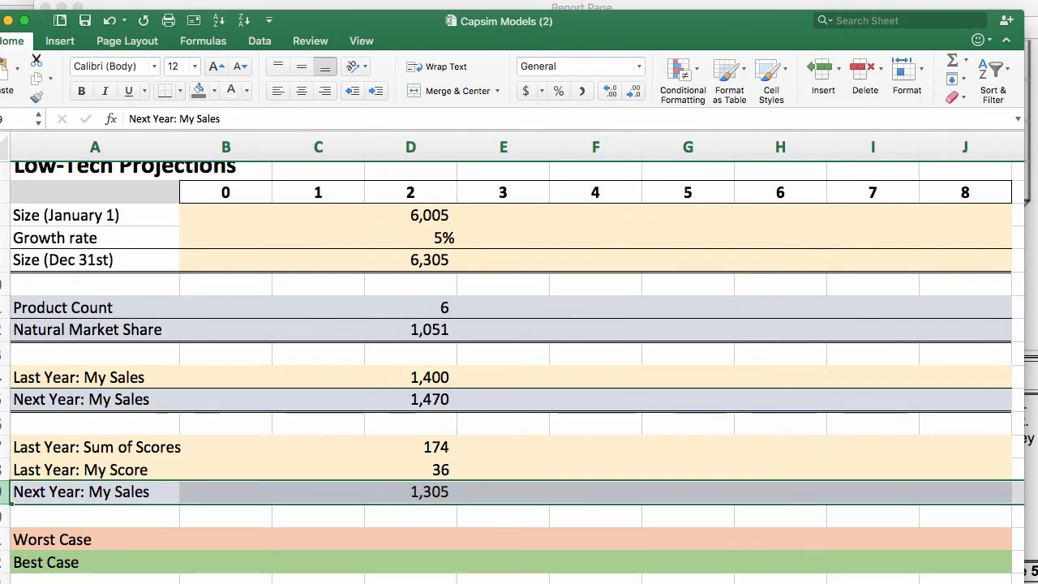
Step: Highlight Able's December customer survey score of 36 and its row in the Low Tech table
click(1025, 516)
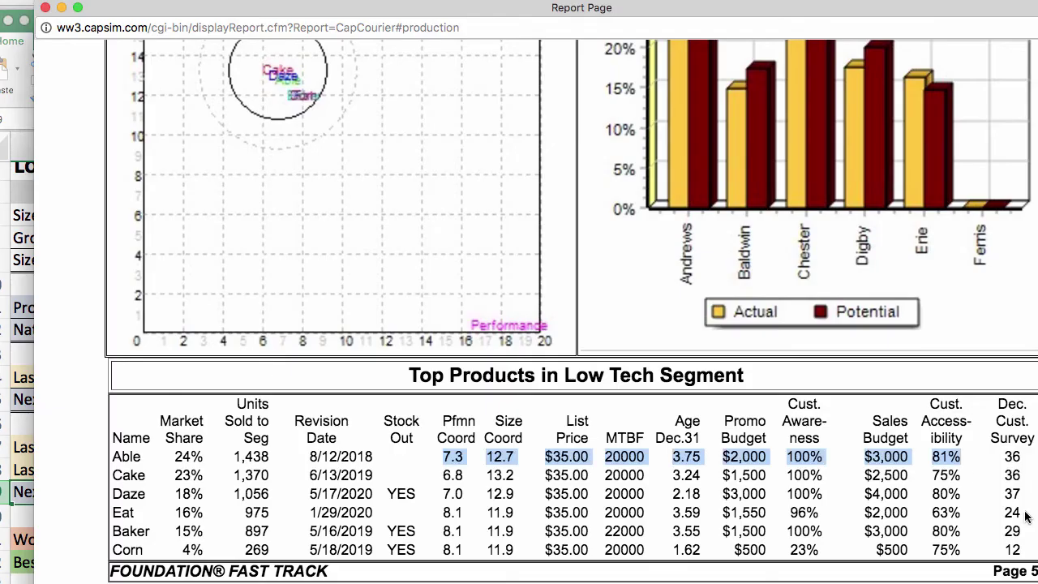
double_click(1012, 457)
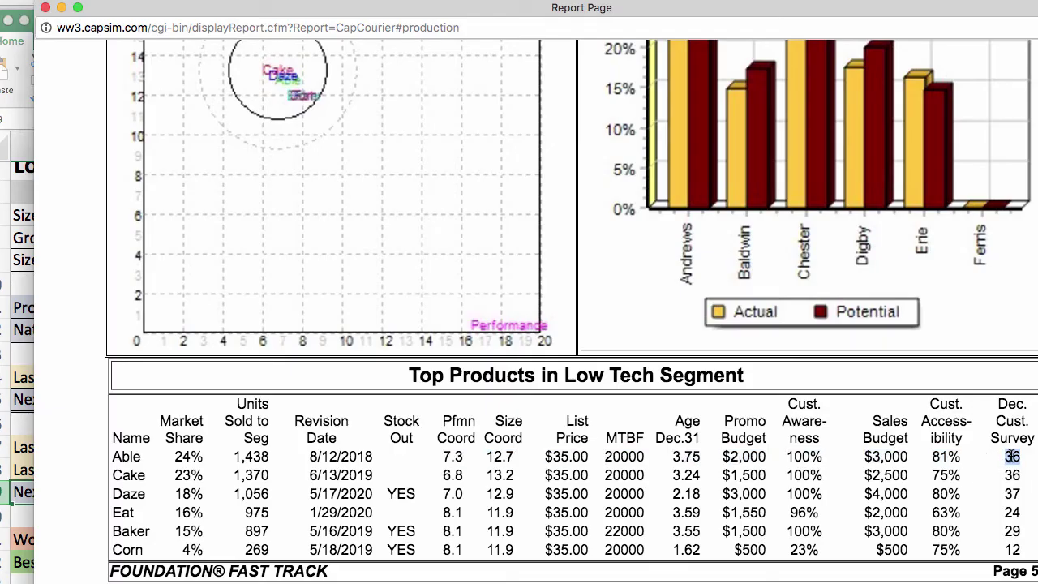
click(115, 455)
triple_click(114, 460)
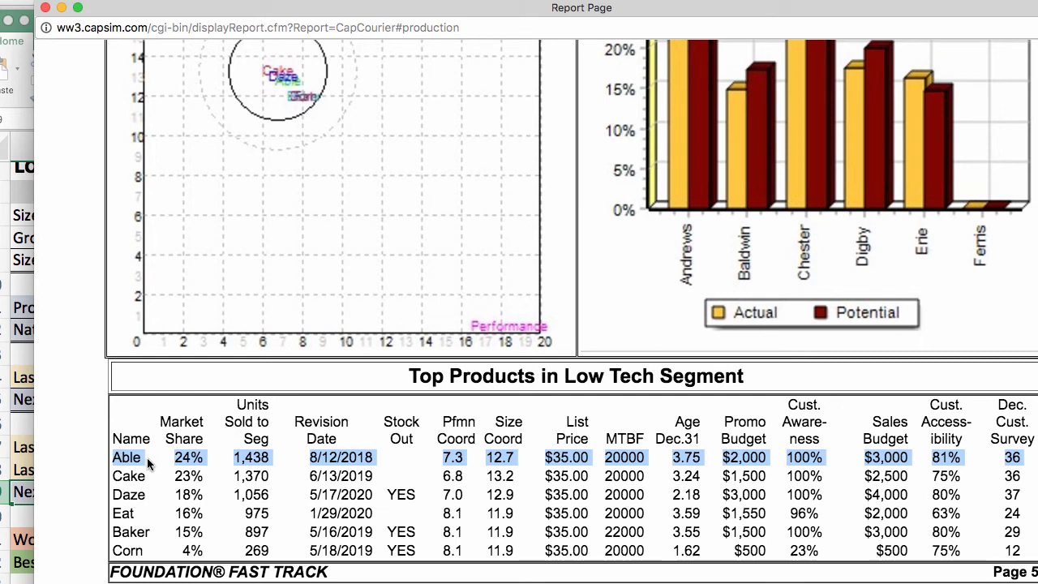
Step: Try my score at 40, then set it to 20 in D18, dropping the sales forecast to 725
click(20, 364)
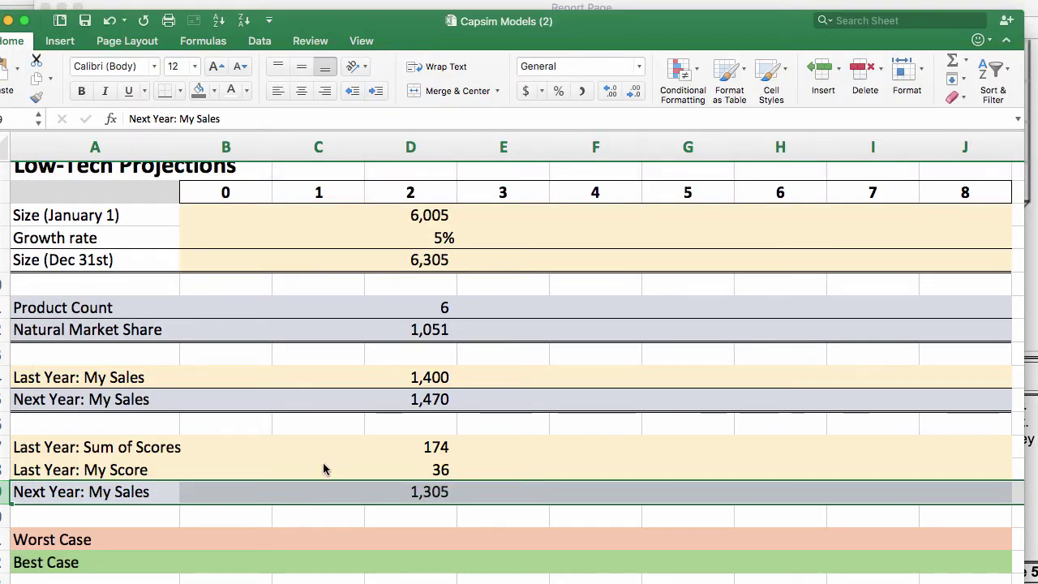
click(422, 474)
text(40)
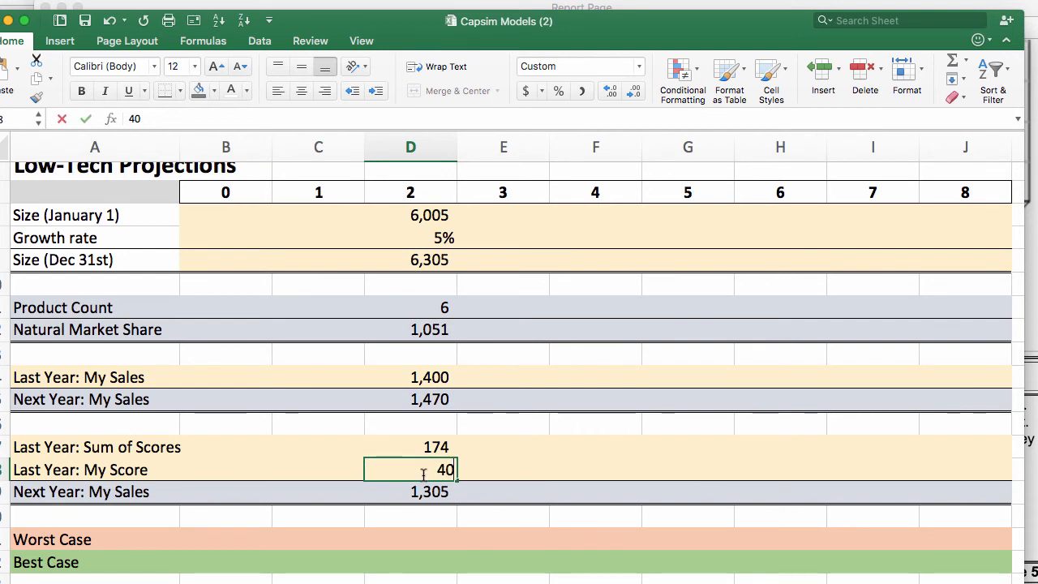
key(Return)
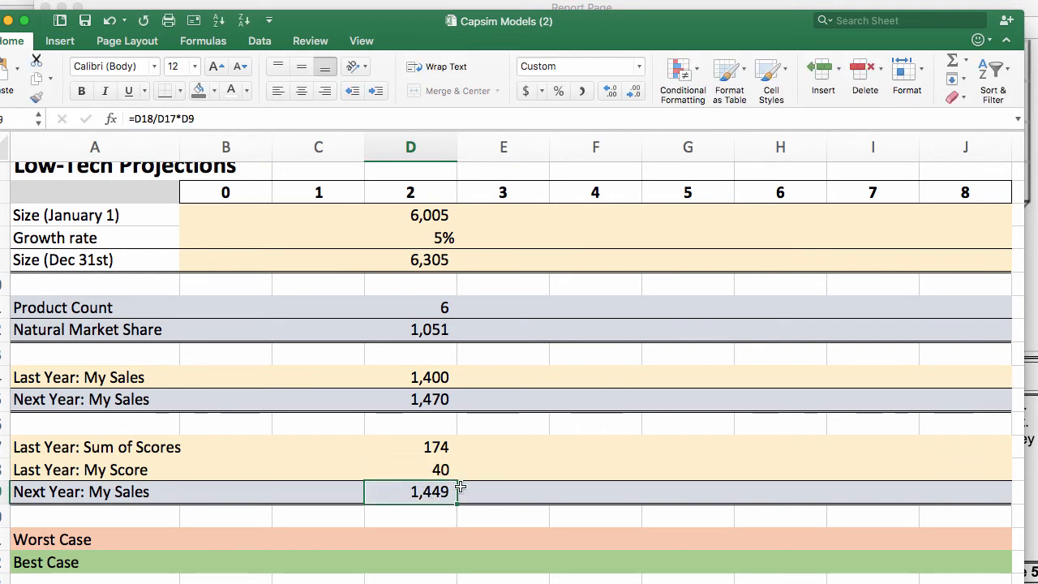
click(429, 471)
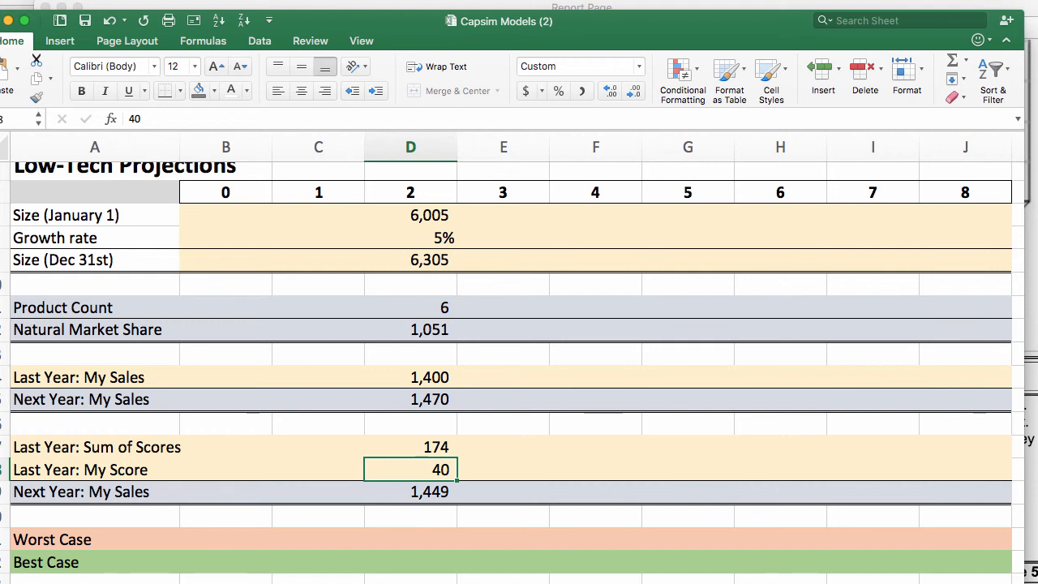
text(20)
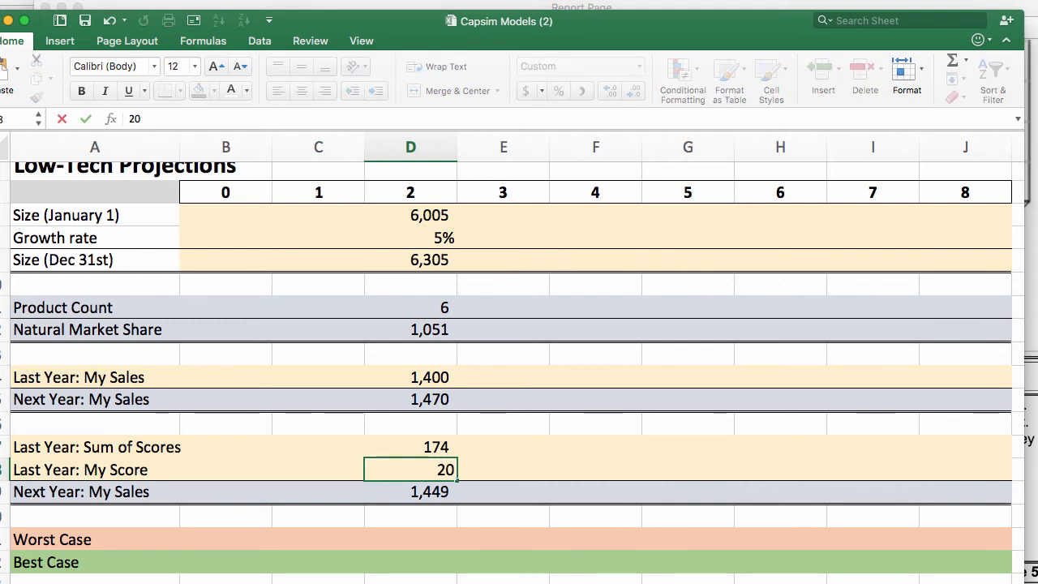
key(Return)
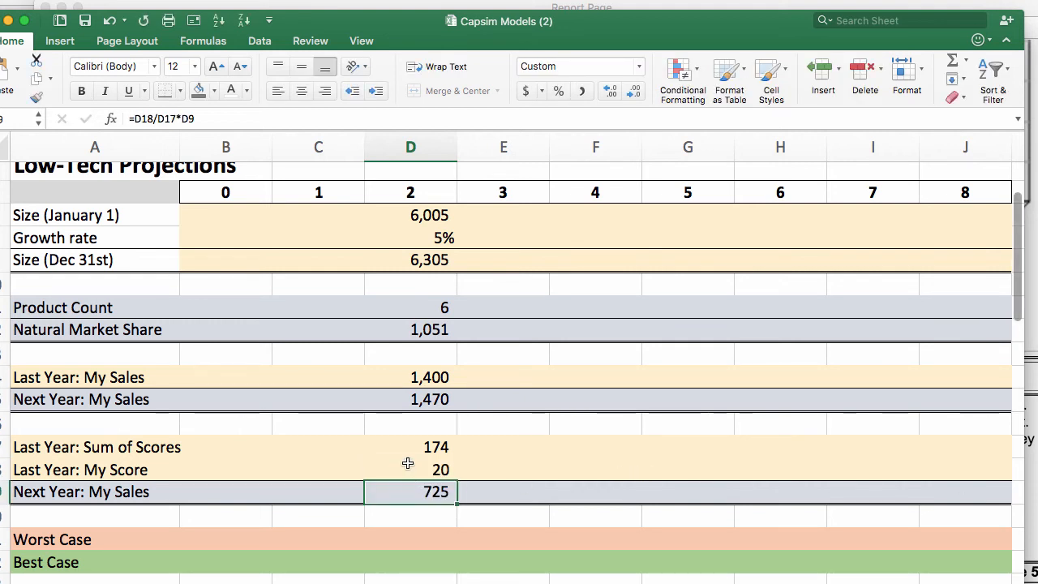
click(408, 467)
click(408, 486)
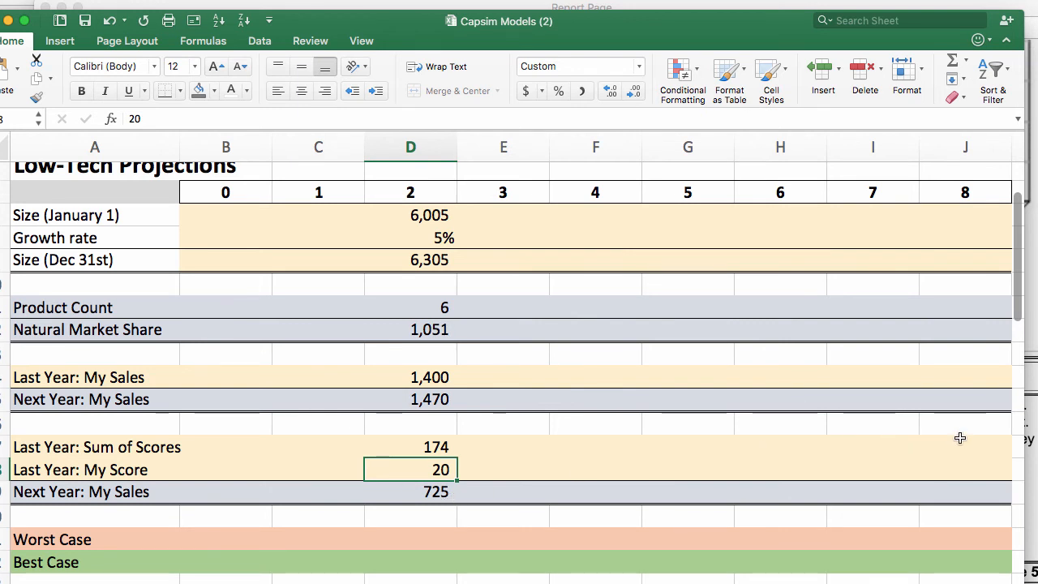
click(1028, 438)
scroll(567, 325, up, 5)
scroll(567, 324, down, 15)
scroll(440, 545, up, 3)
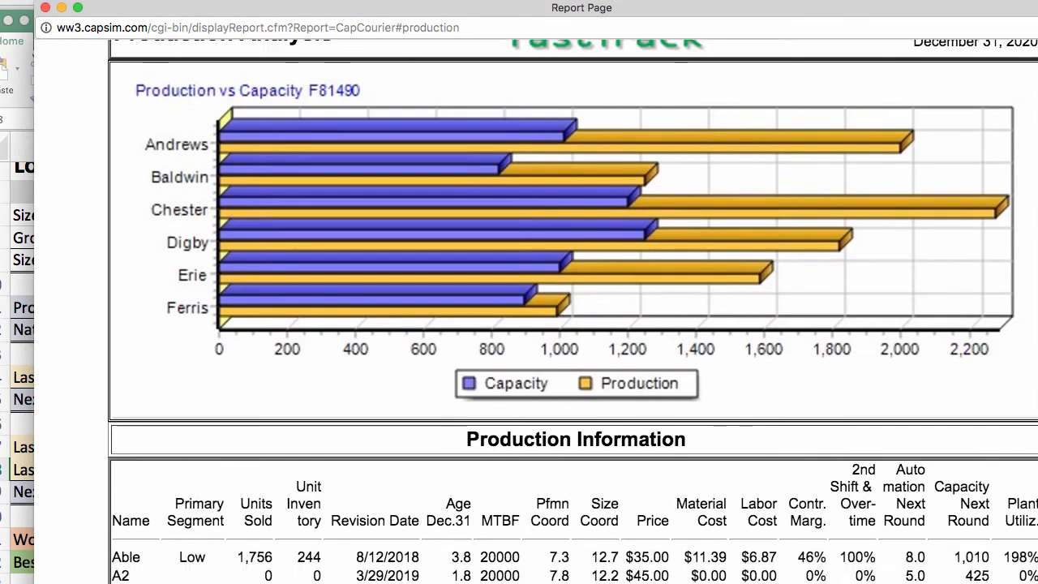
scroll(440, 545, down, 4)
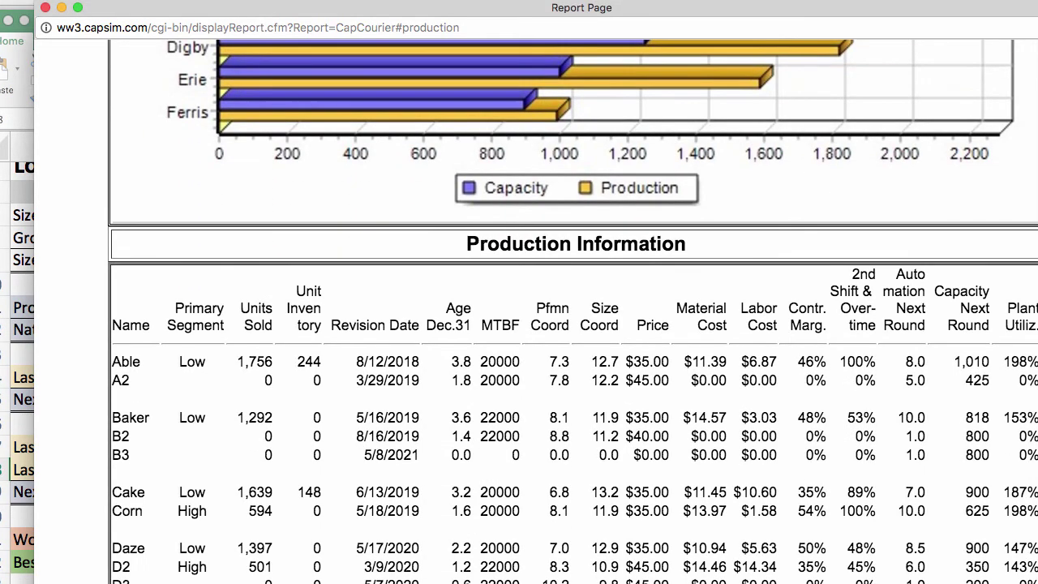
triple_click(114, 381)
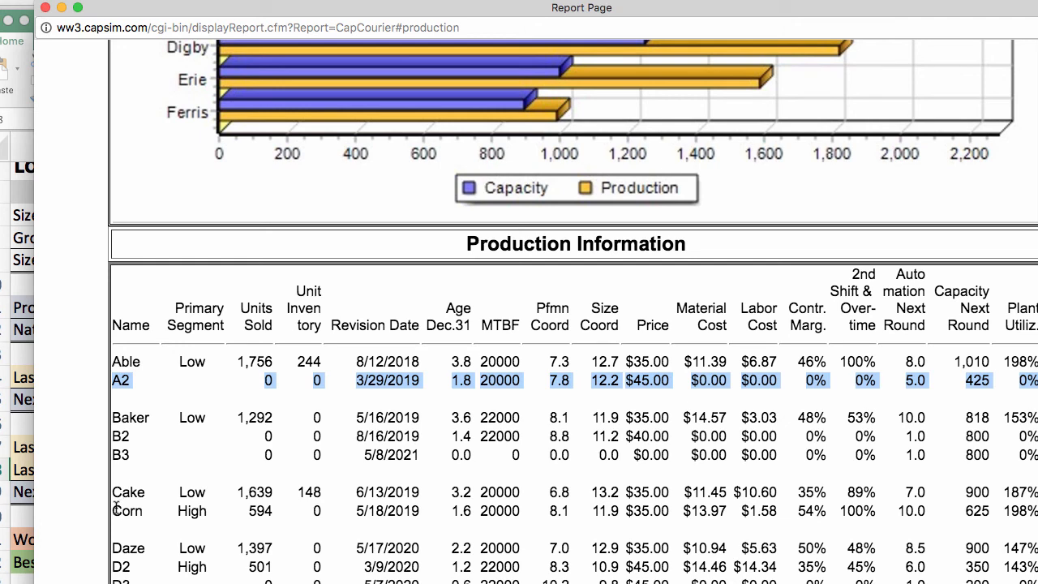
Step: Try a product count of 7, then set D11 to 5, raising natural market share to 1,261
click(13, 433)
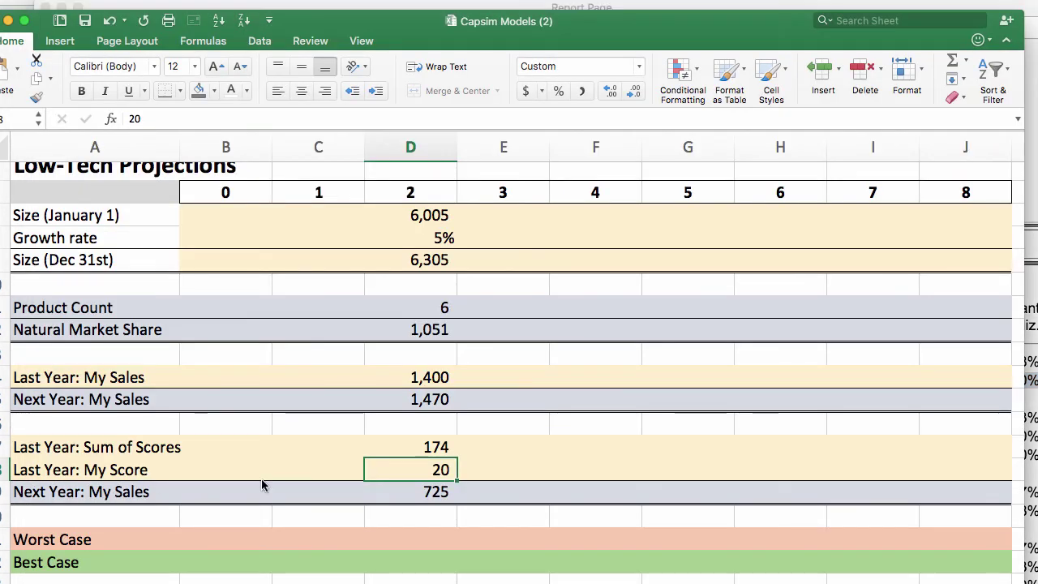
click(395, 455)
click(401, 307)
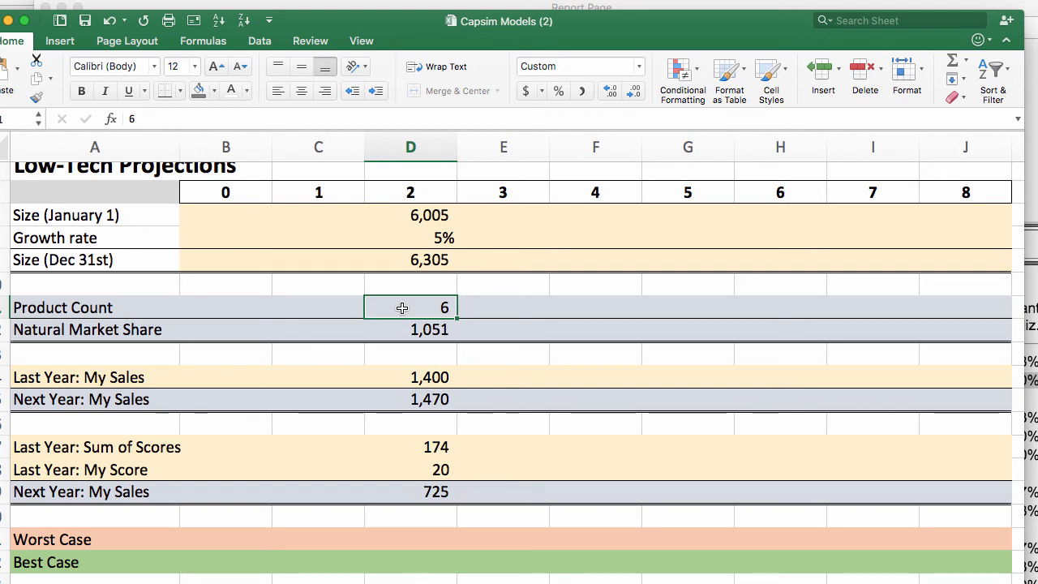
text(7)
key(Return)
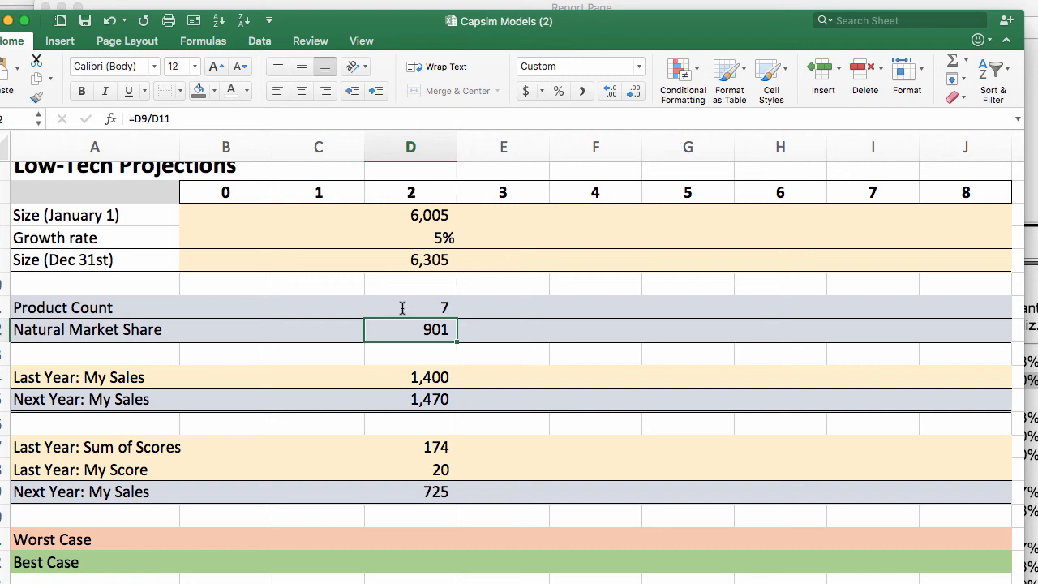
click(402, 307)
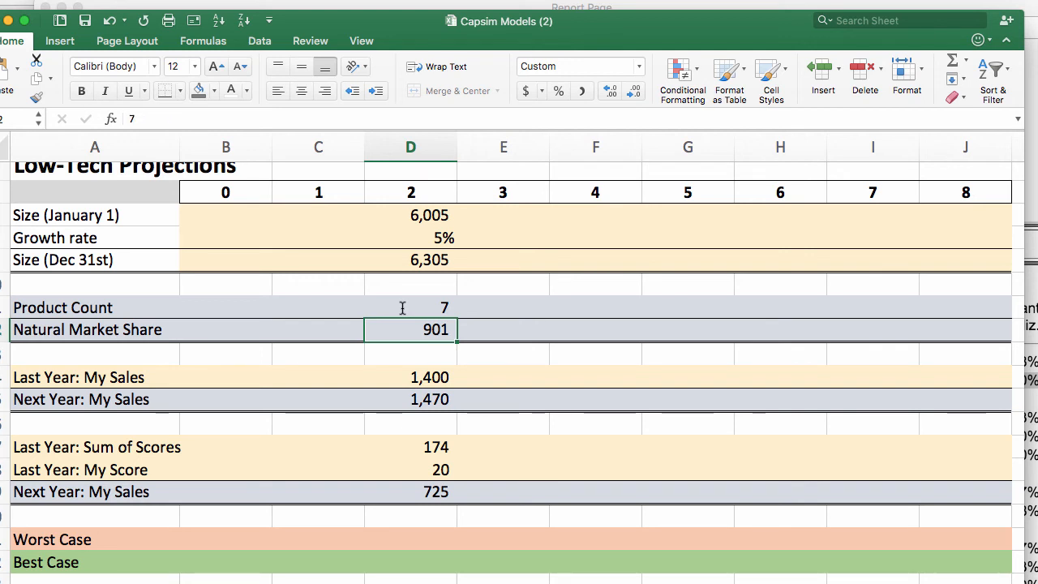
text(5)
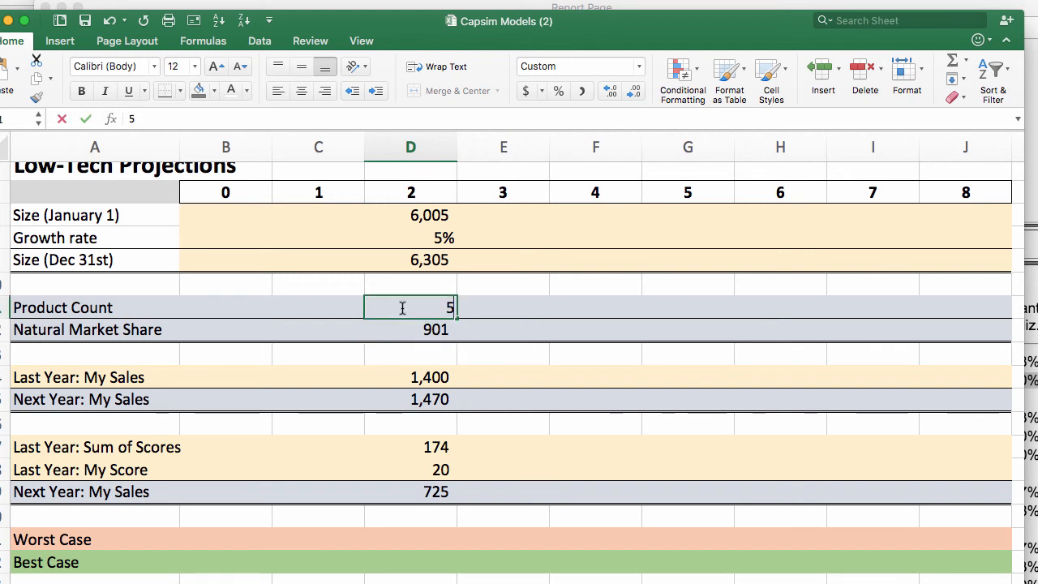
key(Return)
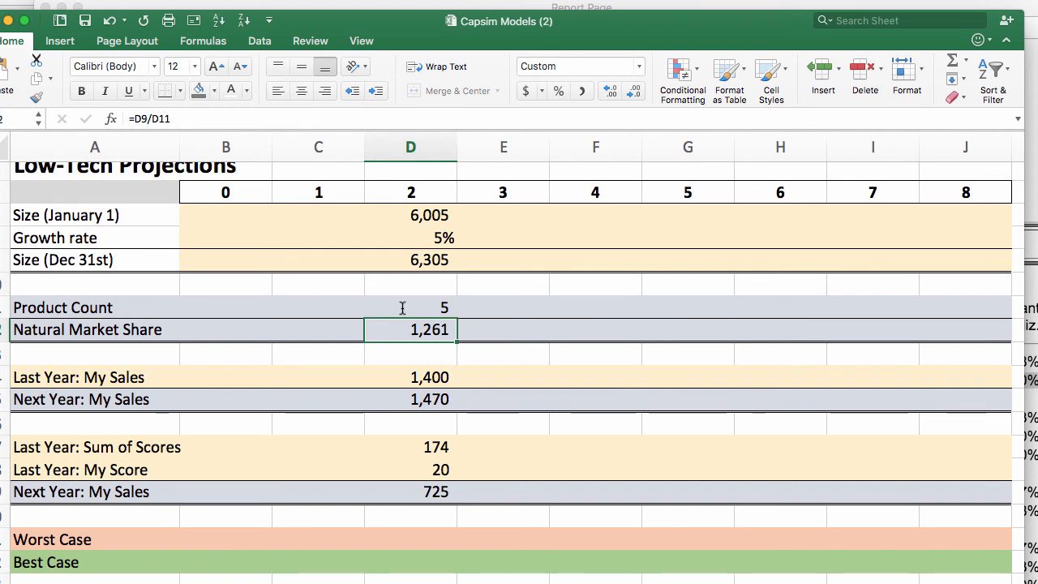
key(Down)
key(Down)
key(Down)
key(Down)
key(Down)
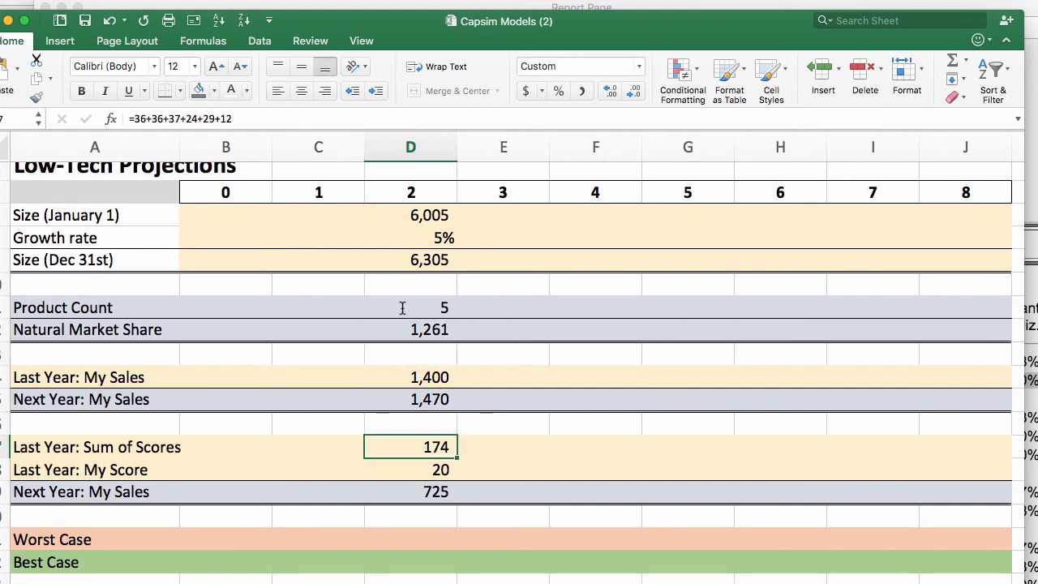
Step: Extend the Last Year: Sum of Scores formula by +30, bringing the total to 204
click(269, 114)
text(+)
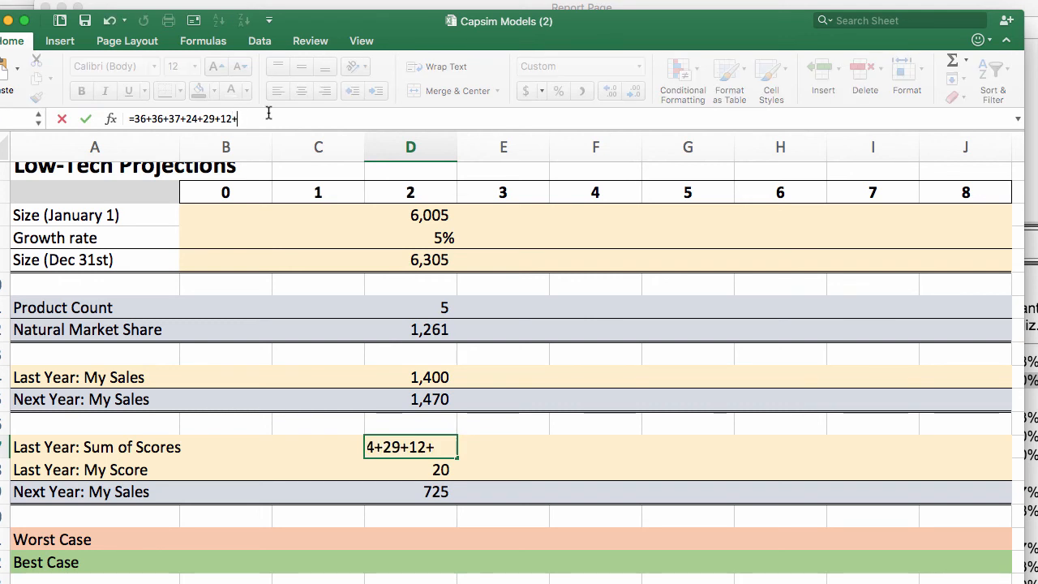
text(30)
key(Return)
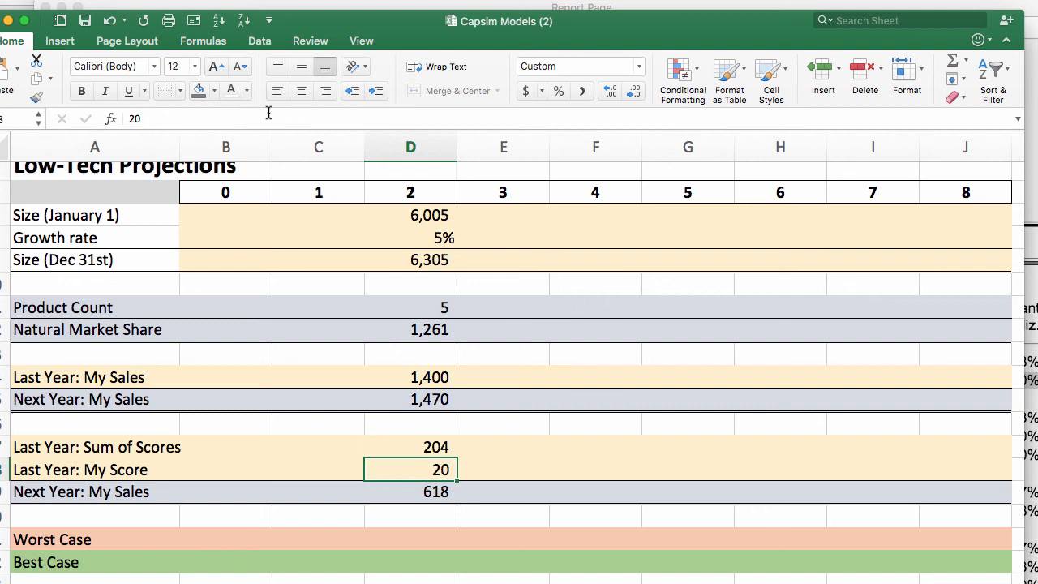
key(Up)
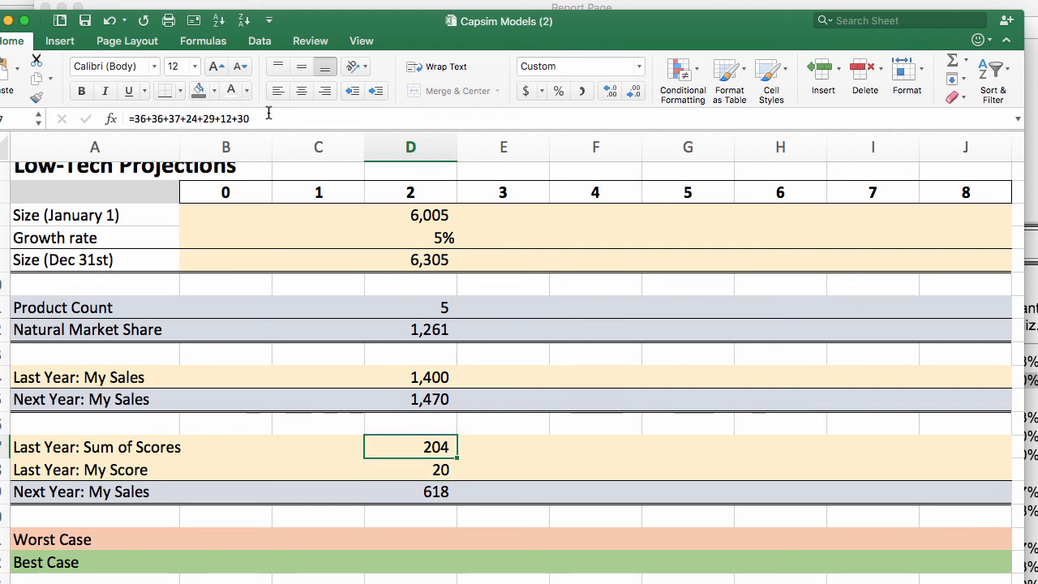
key(Down)
key(Down)
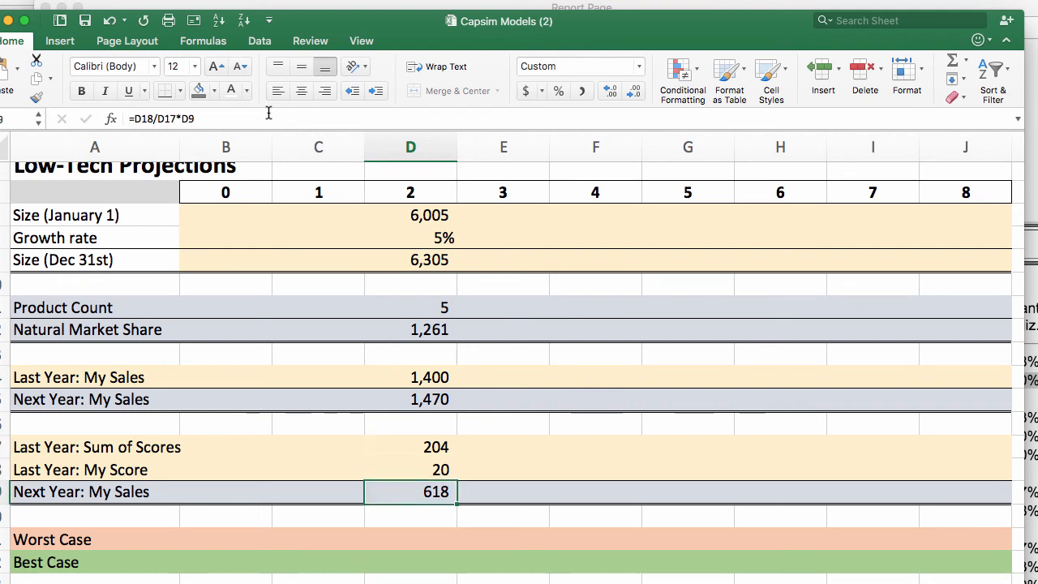
Step: Set My Score to 35 so Next Year: My Sales shows 1,082
key(Up)
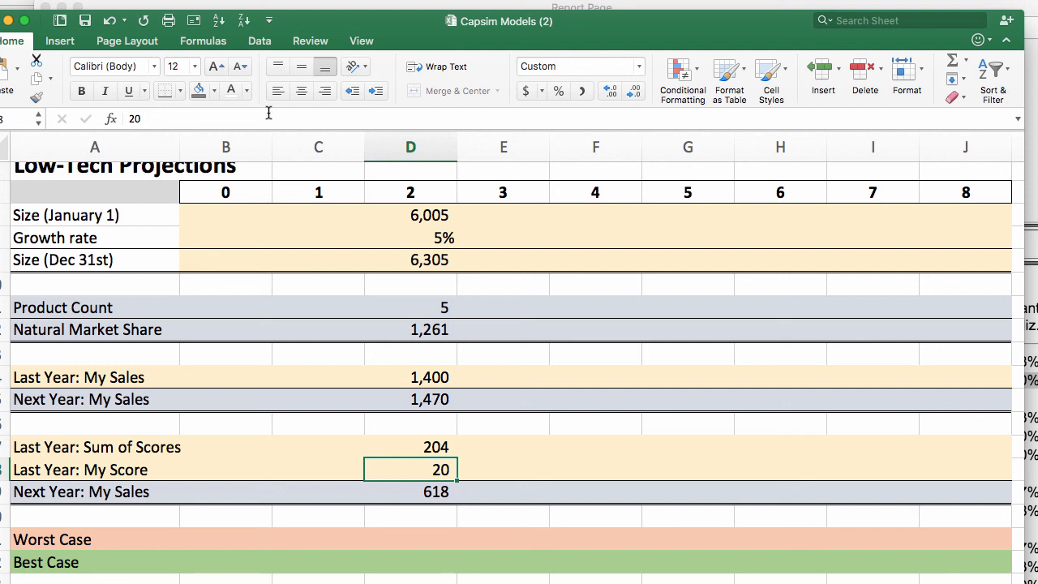
text(3)
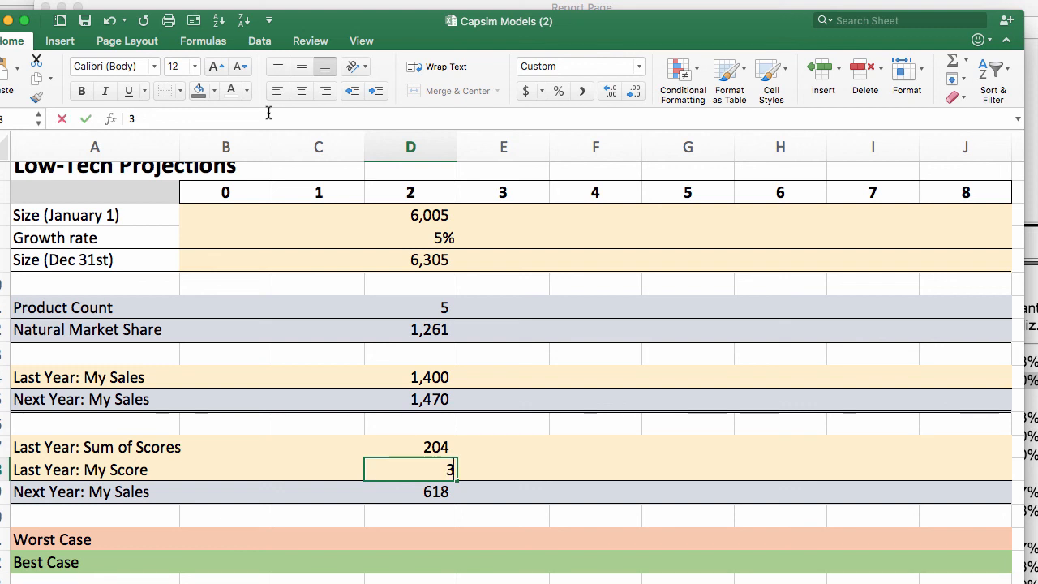
text(5)
key(Return)
key(Up)
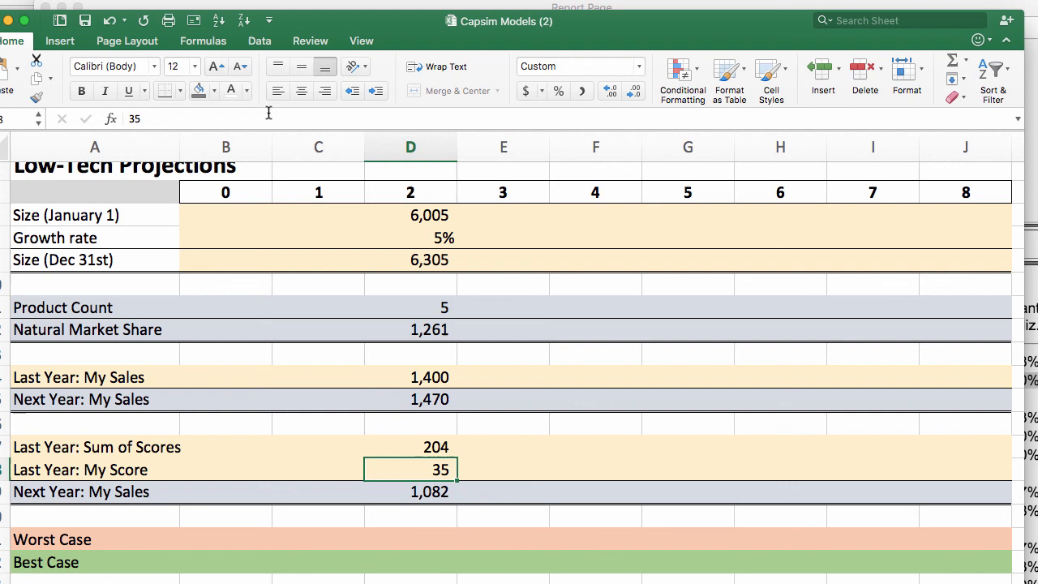
key(Down)
key(Up)
key(Down)
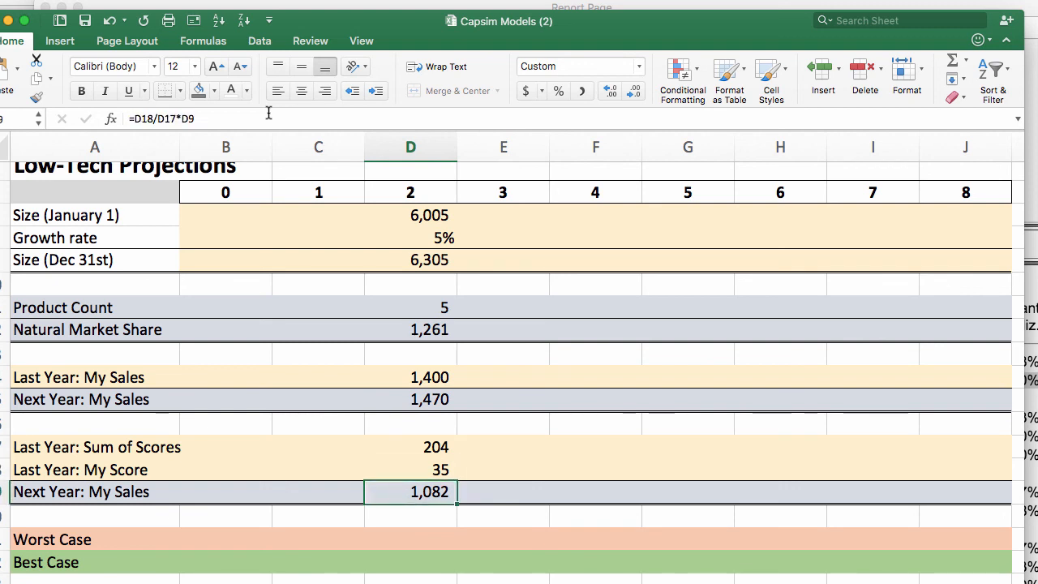